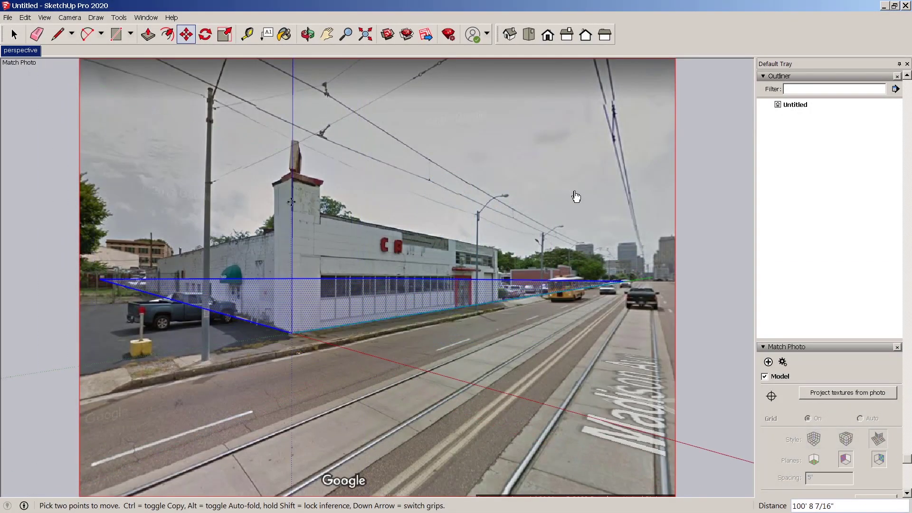
- Activate the Line tool with the L shortcut
{"action": "key", "text": "l"}
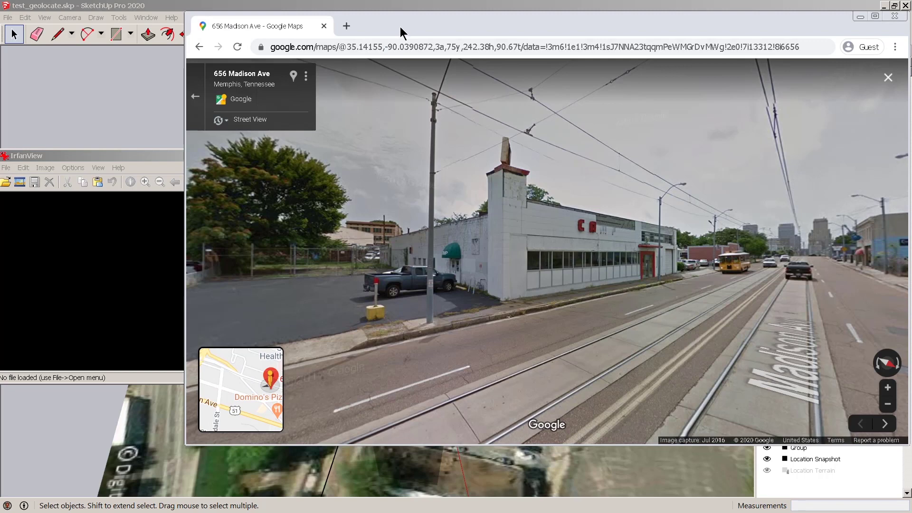
- Shift the Street View window down-left and float the IrfanView window over it
{"action": "left_click_drag", "start_coordinate": [399, 27], "coordinate": [380, 42]}
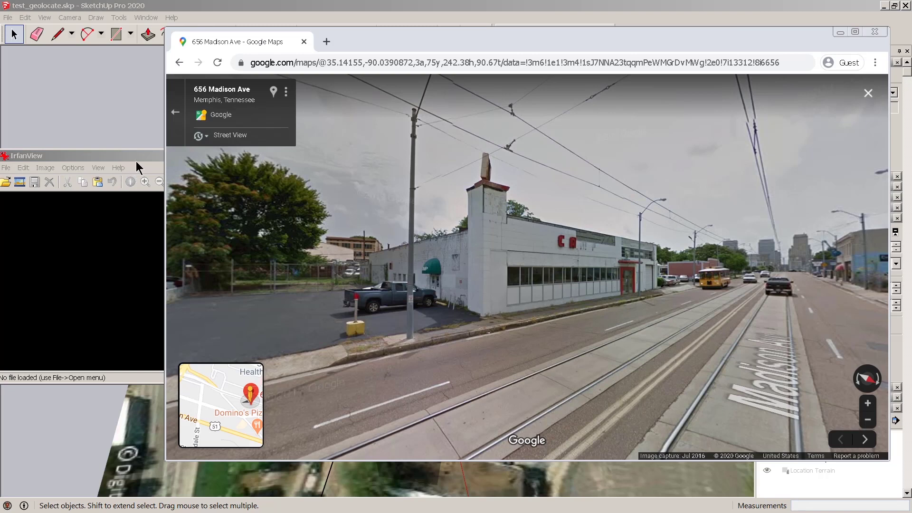
{"action": "left_click_drag", "start_coordinate": [136, 162], "coordinate": [178, 153]}
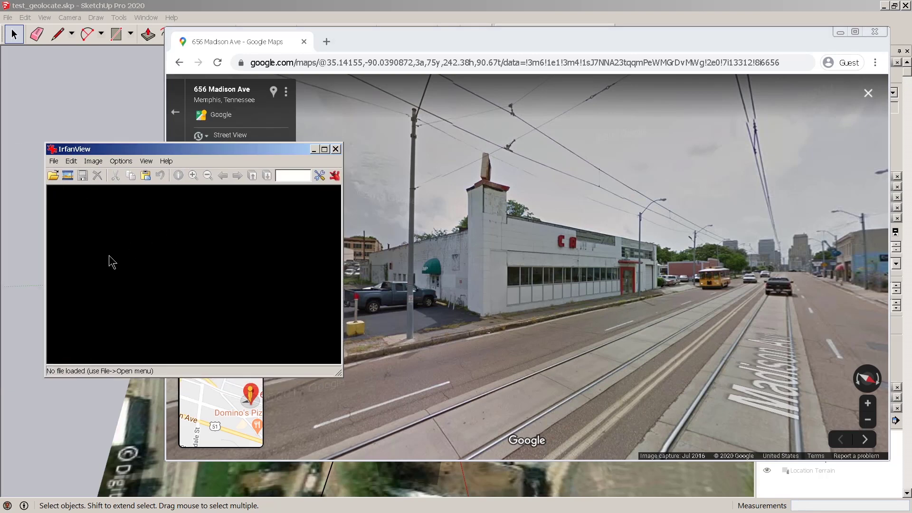
- Capture the Street View window's client area in IrfanView and crop it to 1060×780
{"action": "key", "text": "c"}
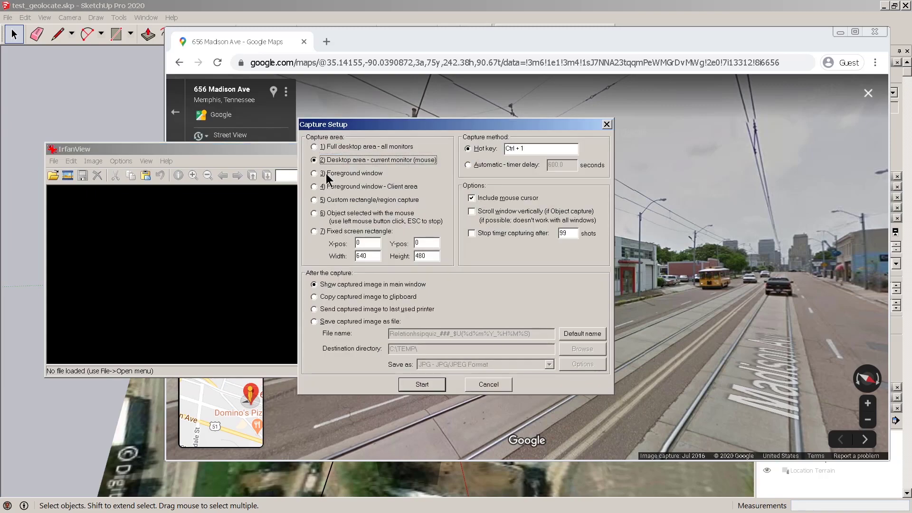
{"action": "left_click", "coordinate": [345, 187]}
{"action": "left_click", "coordinate": [435, 381]}
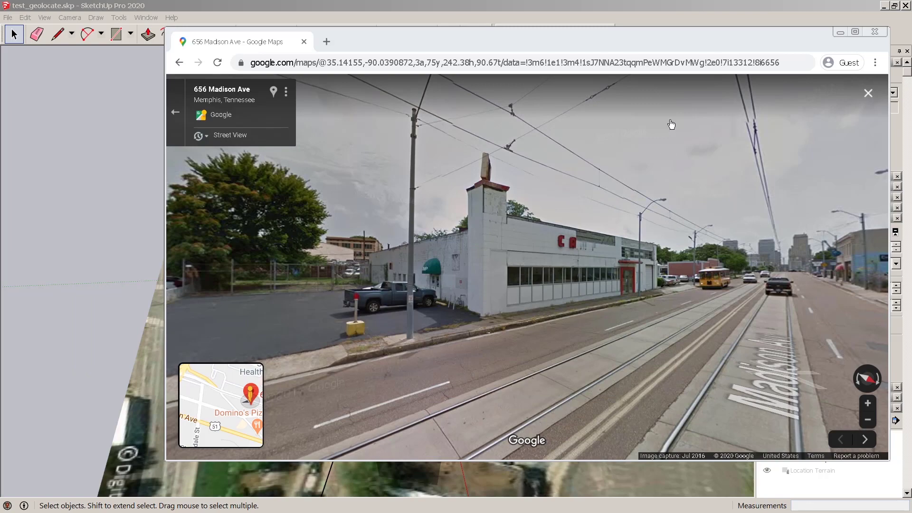
{"action": "key", "text": "ctrl+F11"}
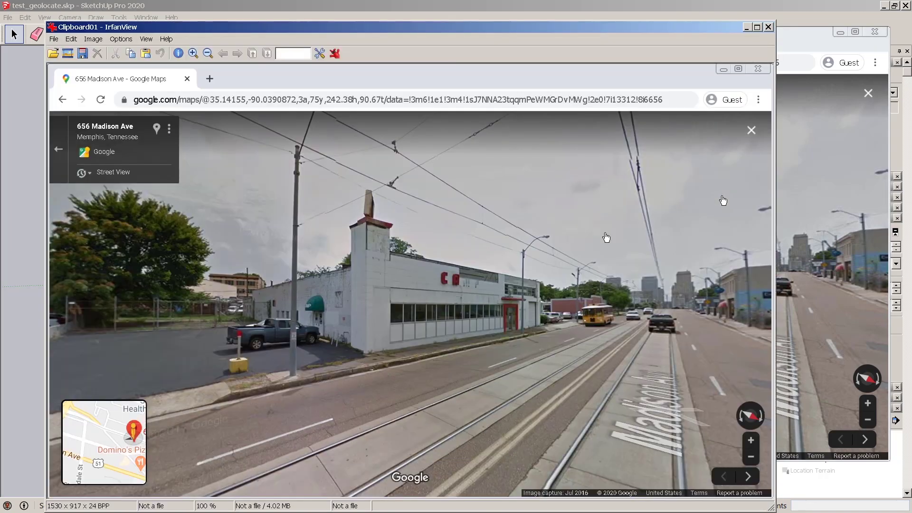
{"action": "left_click_drag", "start_coordinate": [187, 121], "coordinate": [690, 492]}
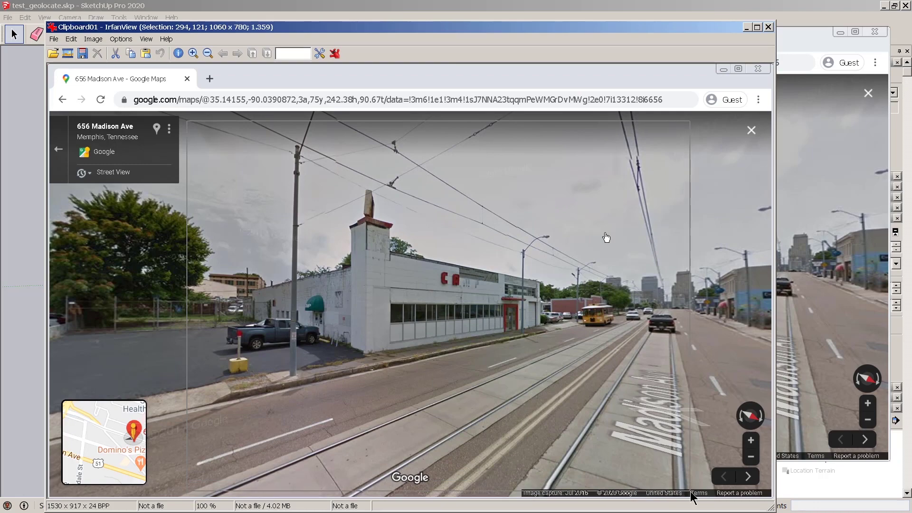
{"action": "key", "text": "ctrl+y"}
- Save the cropped screenshot to the Desktop as perspective.jpg and close IrfanView
{"action": "key", "text": "s"}
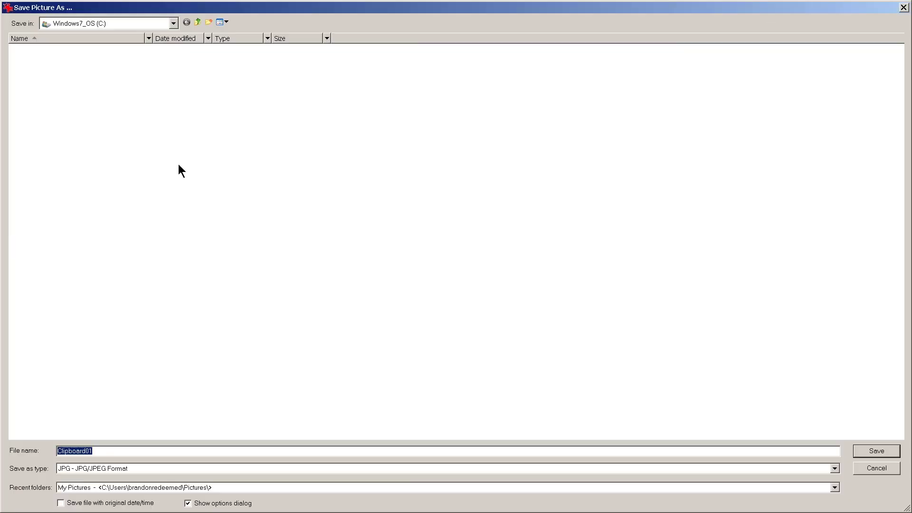
{"action": "type", "text": "c:"}
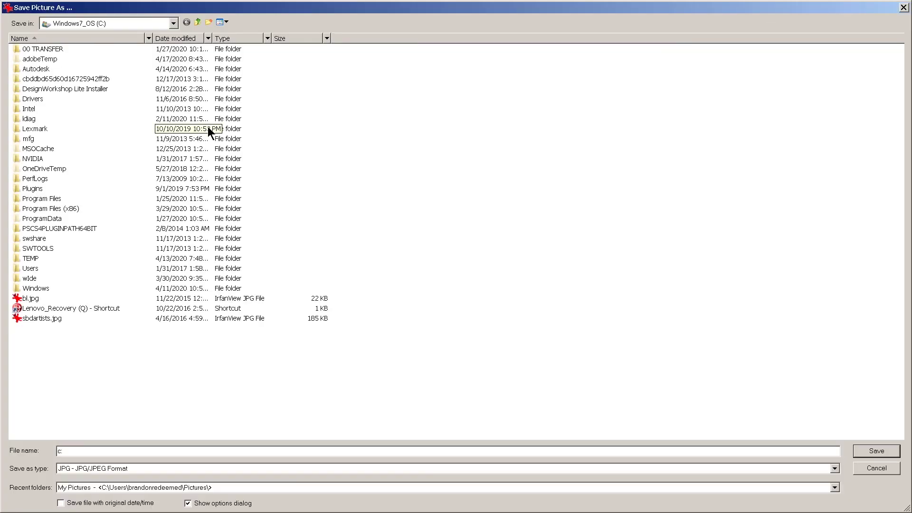
{"action": "type", "text": "\\"}
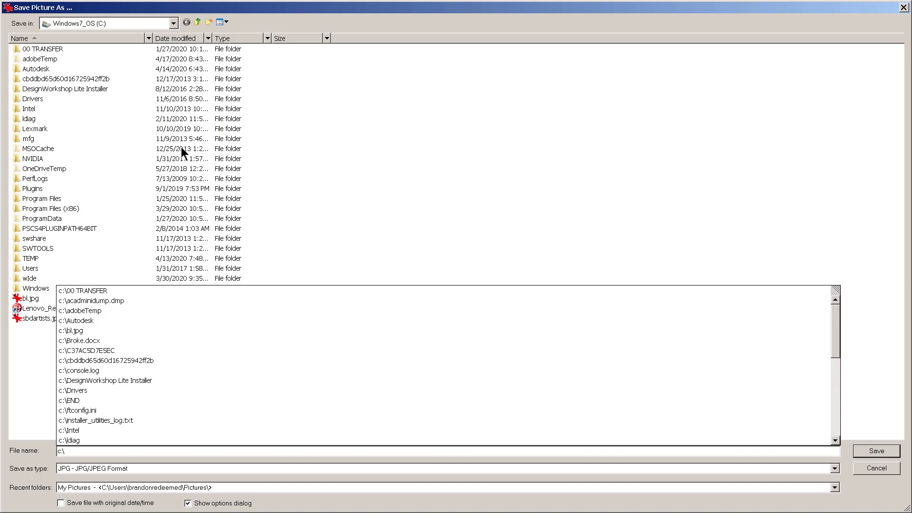
{"action": "left_click", "coordinate": [147, 24]}
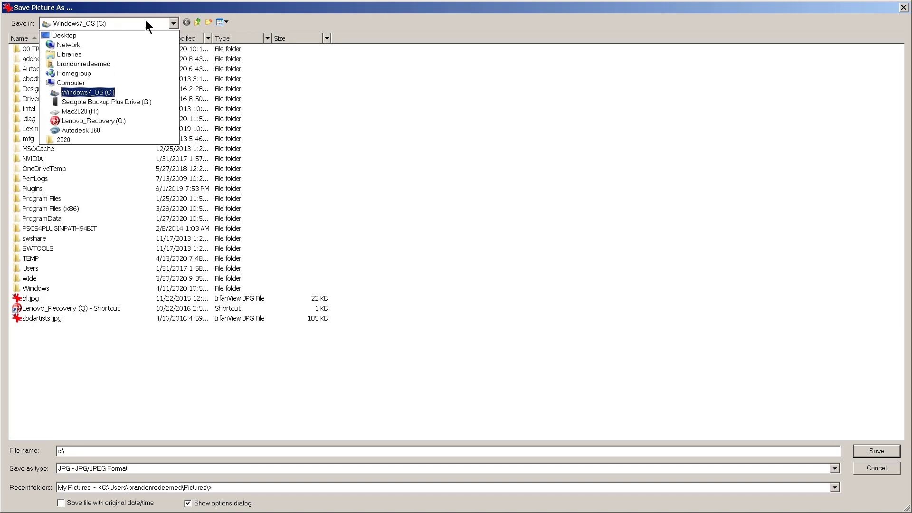
{"action": "left_click", "coordinate": [100, 34]}
{"action": "left_click", "coordinate": [143, 449]}
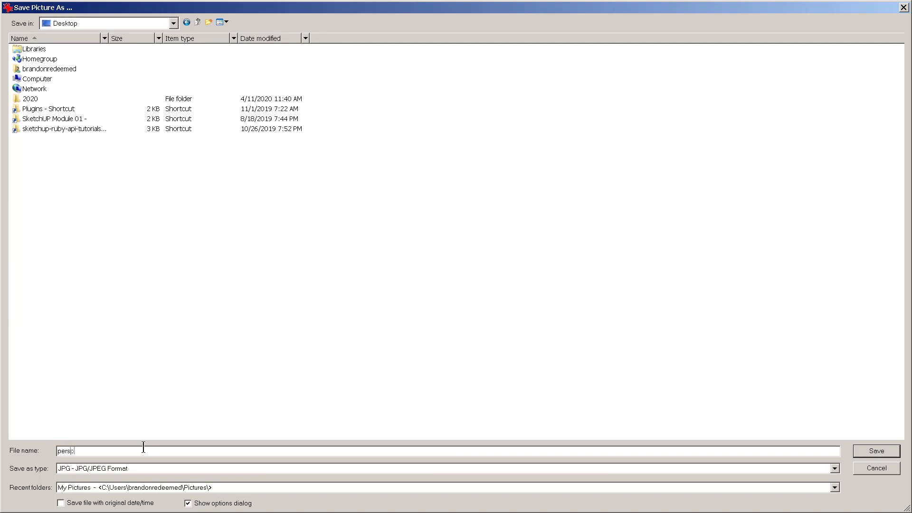
{"action": "type", "text": "t"}
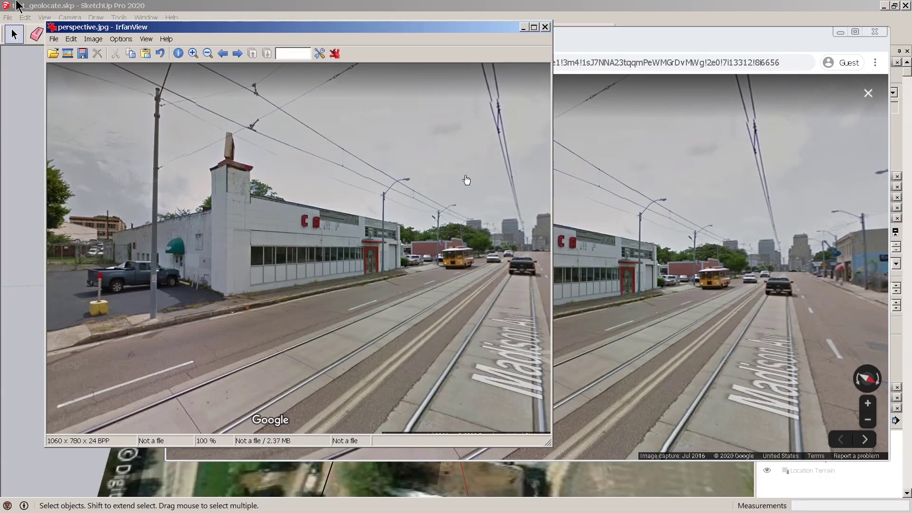
{"action": "left_click", "coordinate": [524, 27]}
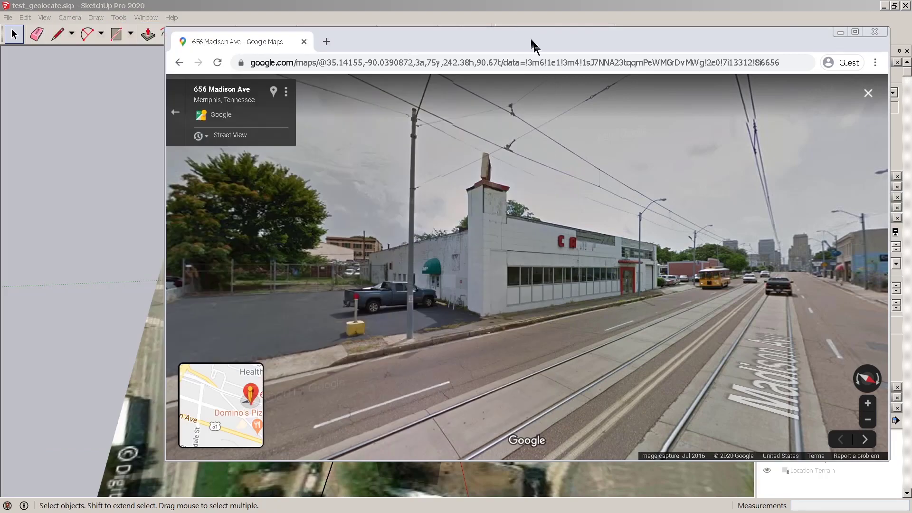
- Return to the site model and orbit to the wedge building, checking its surroundings in Street View
{"action": "left_click", "coordinate": [430, 7]}
{"action": "scroll", "coordinate": [361, 256], "scroll_direction": "down", "scroll_amount": 3}
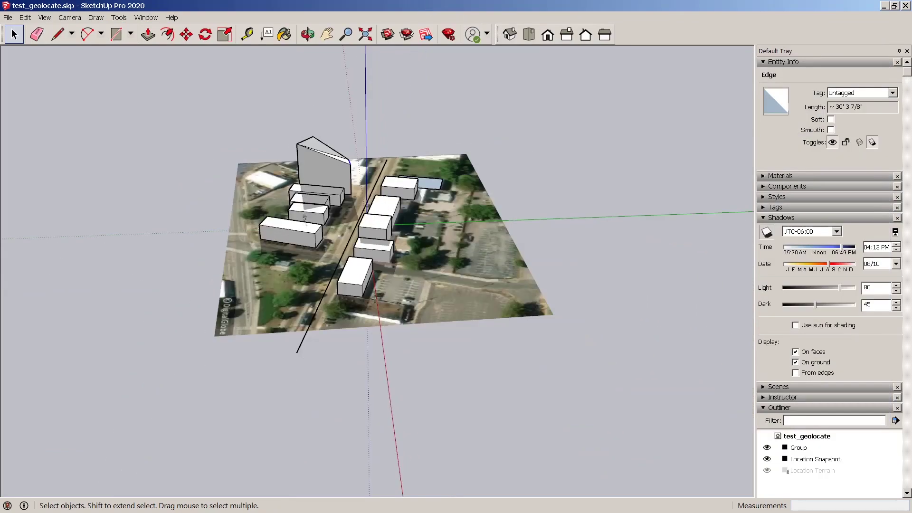
{"action": "middle_click_drag", "start_coordinate": [361, 256], "coordinate": [379, 247]}
{"action": "scroll", "coordinate": [380, 247], "scroll_direction": "up", "scroll_amount": 4}
{"action": "scroll", "coordinate": [328, 227], "scroll_direction": "up", "scroll_amount": 4}
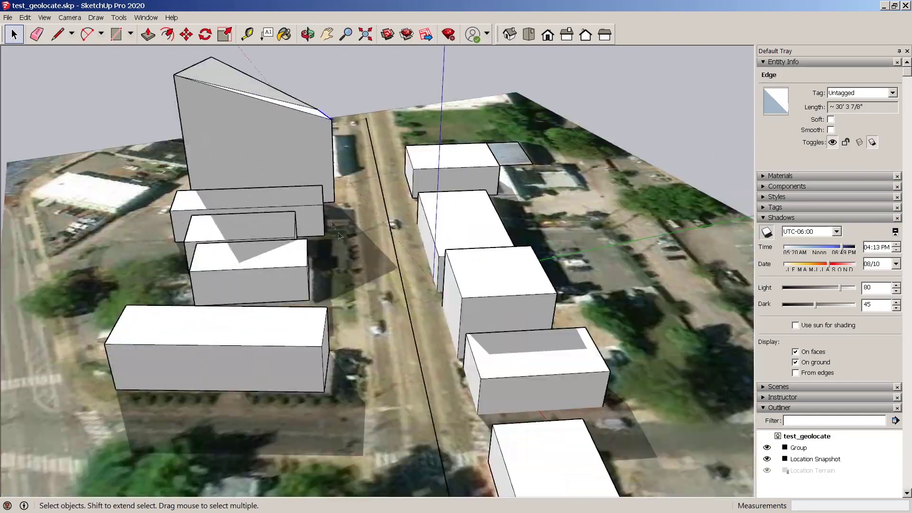
{"action": "mouse_move", "coordinate": [328, 227]}
{"action": "middle_mouse_down"}
{"action": "mouse_move", "coordinate": [328, 284]}
{"action": "mouse_move", "coordinate": [265, 288]}
{"action": "mouse_move", "coordinate": [277, 347]}
{"action": "mouse_move", "coordinate": [142, 346]}
{"action": "mouse_move", "coordinate": [435, 315]}
{"action": "mouse_move", "coordinate": [446, 232]}
{"action": "mouse_move", "coordinate": [494, 328]}
{"action": "mouse_move", "coordinate": [291, 164]}
{"action": "mouse_move", "coordinate": [464, 287]}
{"action": "mouse_move", "coordinate": [336, 234]}
{"action": "middle_mouse_up"}
{"action": "scroll", "coordinate": [448, 231], "scroll_direction": "up", "scroll_amount": 2}
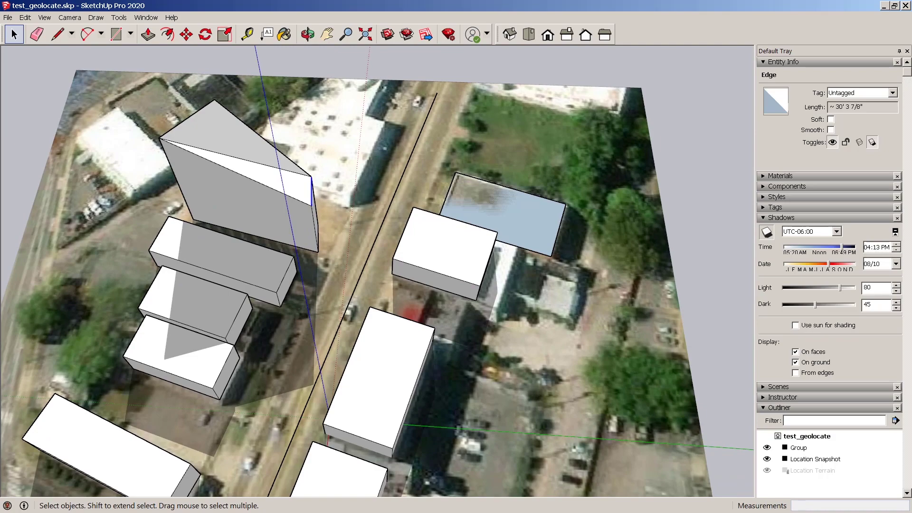
{"action": "key", "text": "alt+Tab"}
{"action": "mouse_move", "coordinate": [321, 237]}
{"action": "left_mouse_down"}
{"action": "mouse_move", "coordinate": [546, 237]}
{"action": "mouse_move", "coordinate": [199, 233]}
{"action": "mouse_move", "coordinate": [80, 218]}
{"action": "left_mouse_up"}
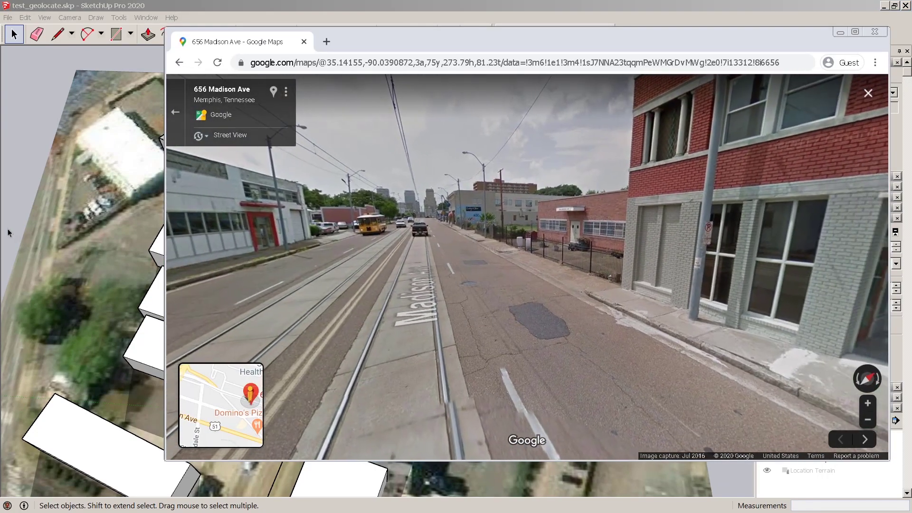
{"action": "key", "text": "alt+Tab"}
{"action": "mouse_move", "coordinate": [81, 218]}
{"action": "middle_mouse_down"}
{"action": "mouse_move", "coordinate": [244, 178]}
{"action": "mouse_move", "coordinate": [291, 187]}
{"action": "mouse_move", "coordinate": [273, 291]}
{"action": "middle_mouse_up"}
- Select the wedge-shaped building's geometry and make it a group
{"action": "left_click", "coordinate": [274, 217]}
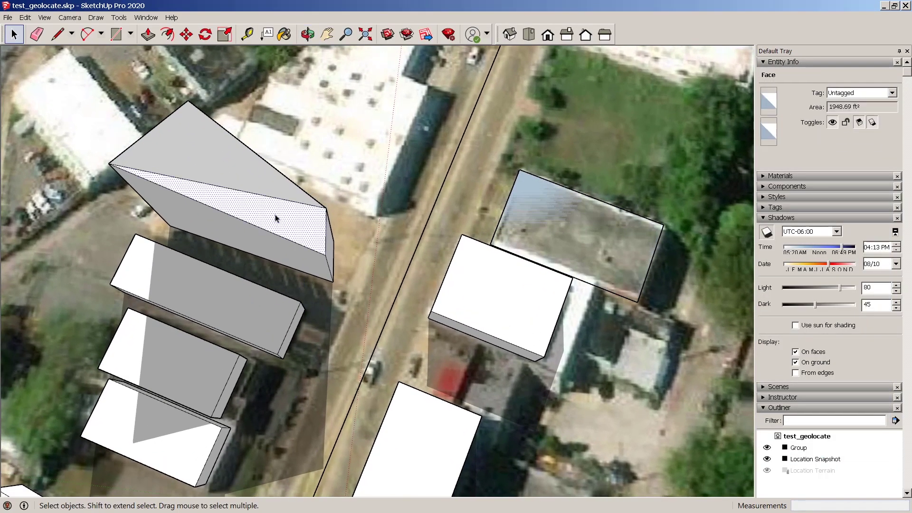
{"action": "right_click", "coordinate": [276, 218]}
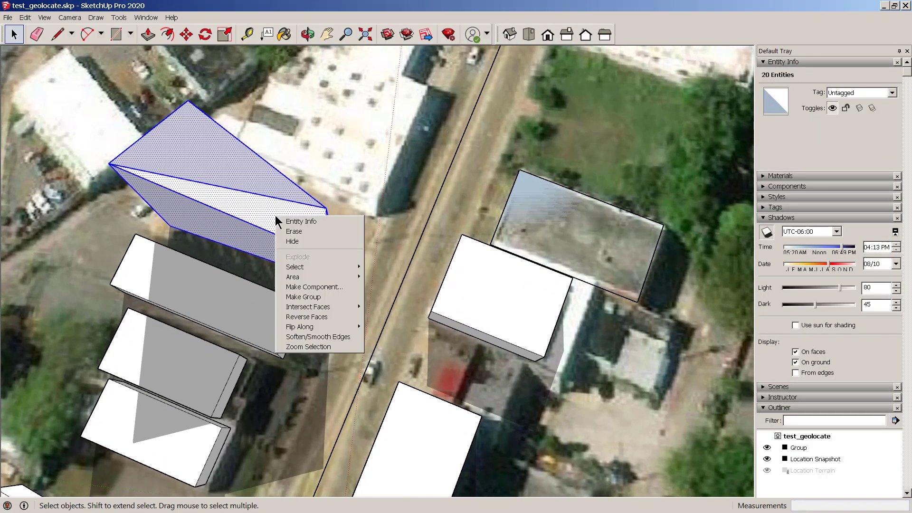
{"action": "left_click", "coordinate": [311, 299]}
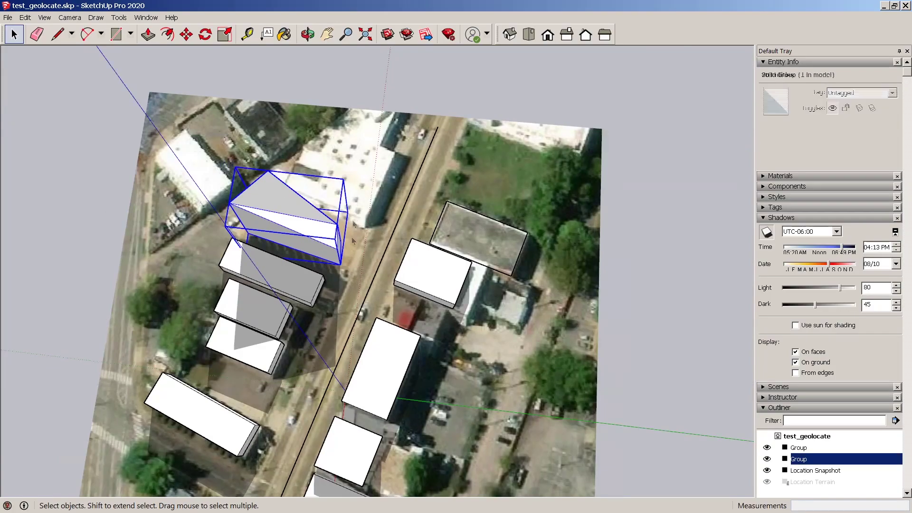
{"action": "scroll", "coordinate": [368, 160], "scroll_direction": "up", "scroll_amount": 3}
{"action": "middle_click_drag", "start_coordinate": [374, 269], "coordinate": [144, 175]}
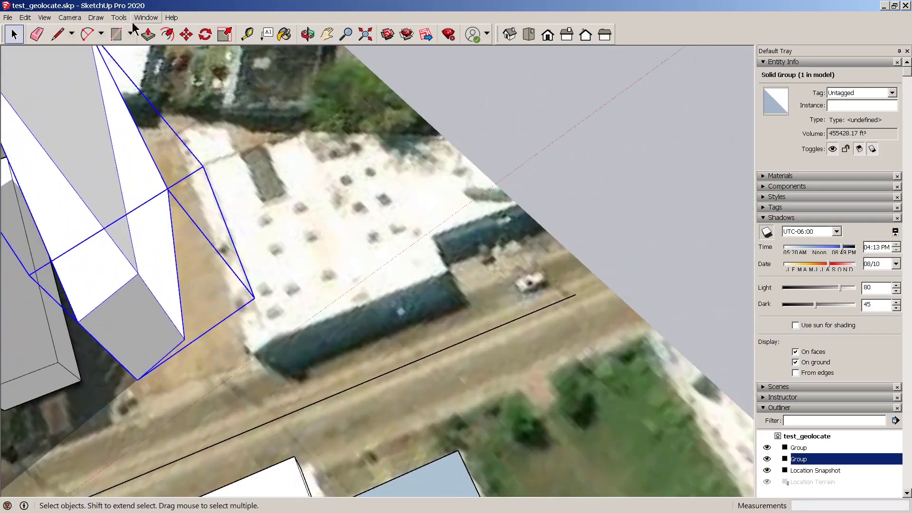
{"action": "scroll", "coordinate": [477, 232], "scroll_direction": "down", "scroll_amount": 5}
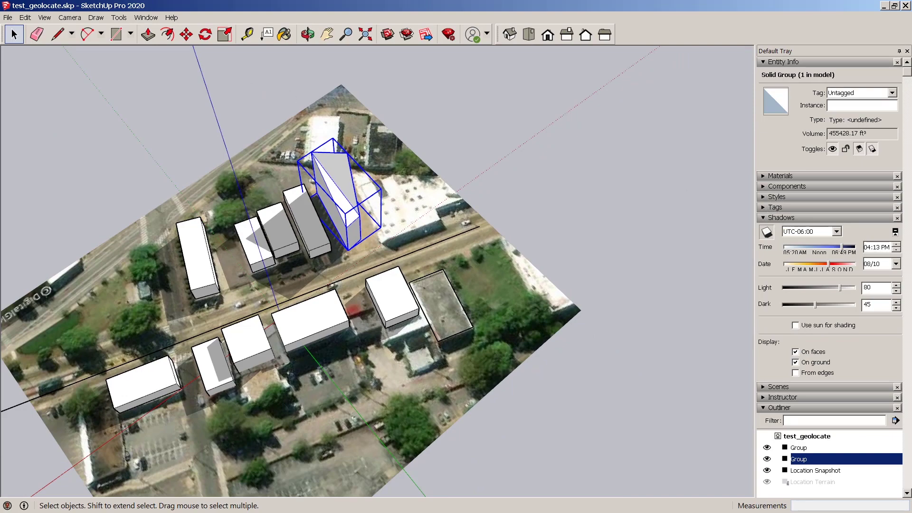
{"action": "scroll", "coordinate": [492, 165], "scroll_direction": "up", "scroll_amount": 4}
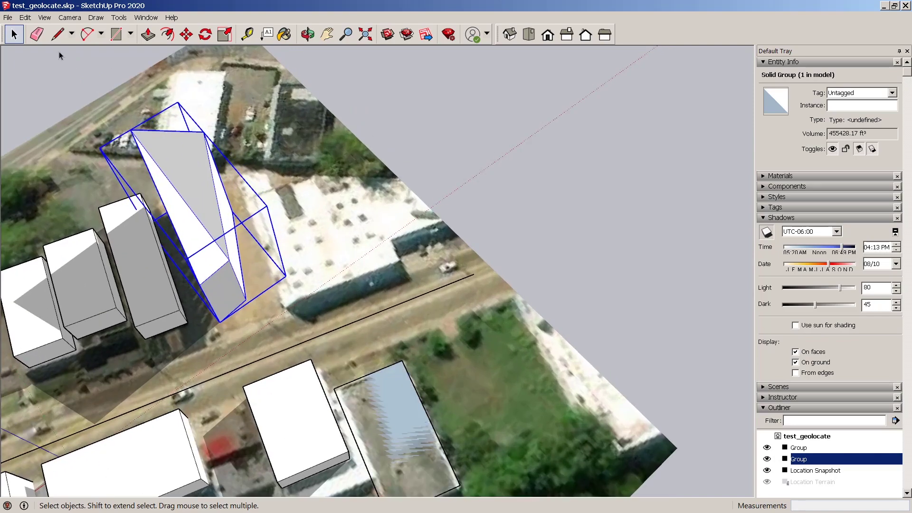
- Start a rectangle at the white rooftop's corner, then cancel it
{"action": "left_click", "coordinate": [116, 34]}
{"action": "scroll", "coordinate": [275, 167], "scroll_direction": "up", "scroll_amount": 3}
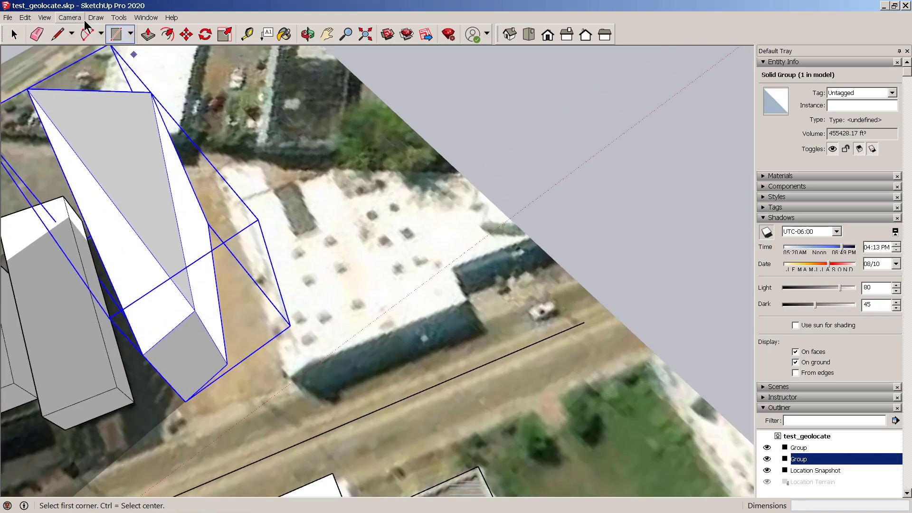
{"action": "middle_click_drag", "start_coordinate": [532, 292], "coordinate": [218, 296]}
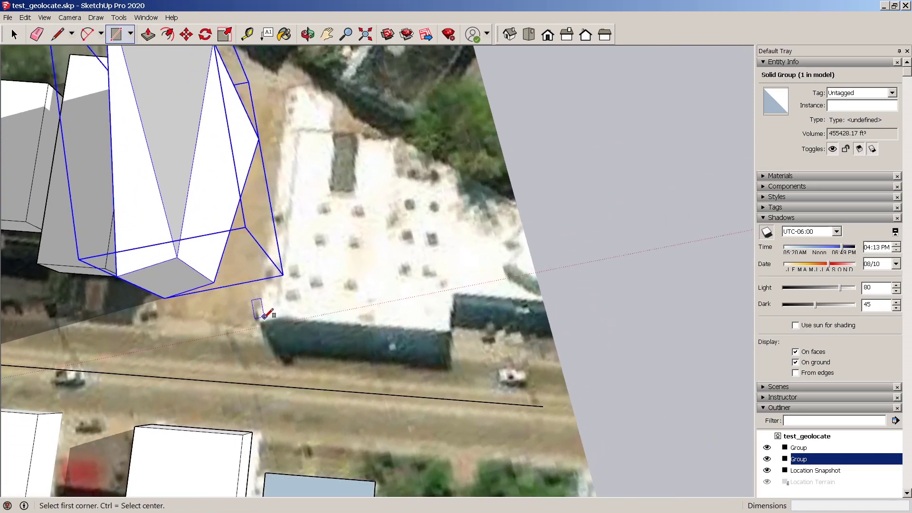
{"action": "left_click", "coordinate": [262, 320]}
{"action": "key", "text": "Escape"}
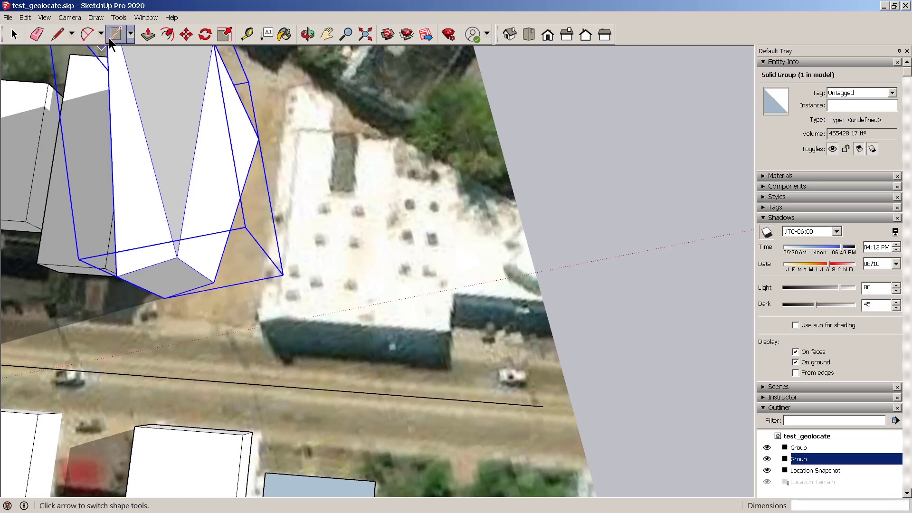
- Trace the rooftop outline with four lines into a face, then select and remove it
{"action": "left_click", "coordinate": [57, 35]}
{"action": "left_click", "coordinate": [450, 328]}
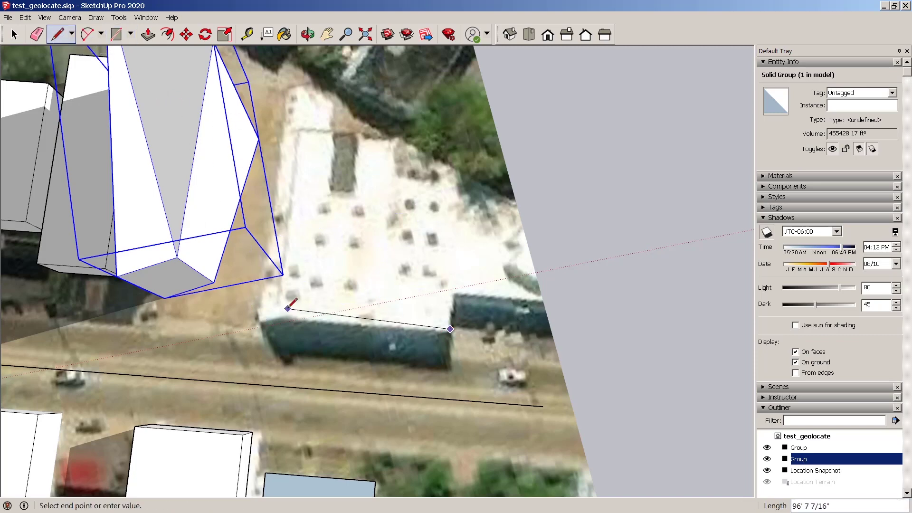
{"action": "left_click", "coordinate": [281, 314]}
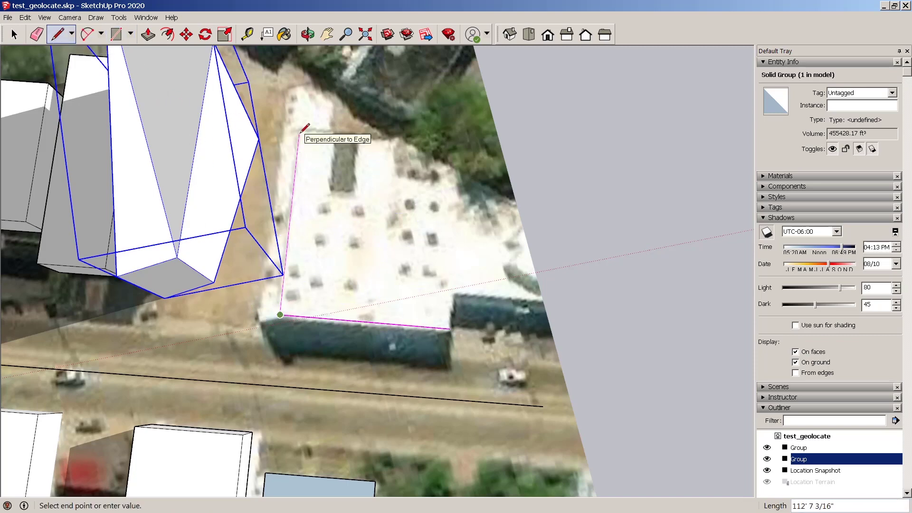
{"action": "left_click", "coordinate": [299, 133]}
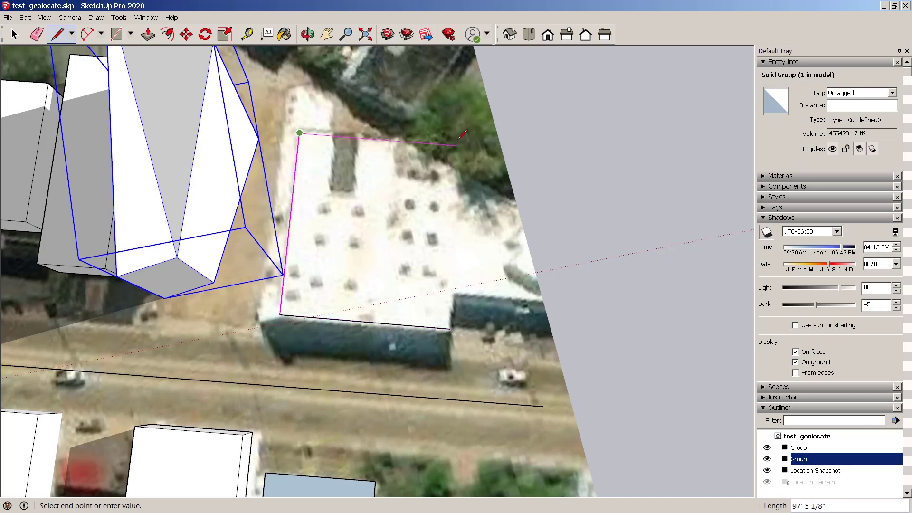
{"action": "left_click", "coordinate": [461, 146]}
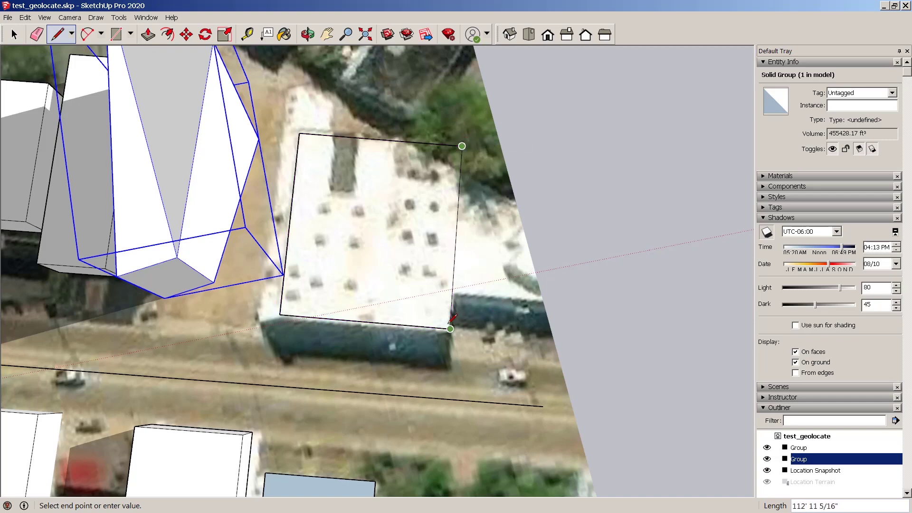
{"action": "left_click", "coordinate": [450, 327]}
{"action": "key", "text": "space"}
{"action": "left_click", "coordinate": [342, 240]}
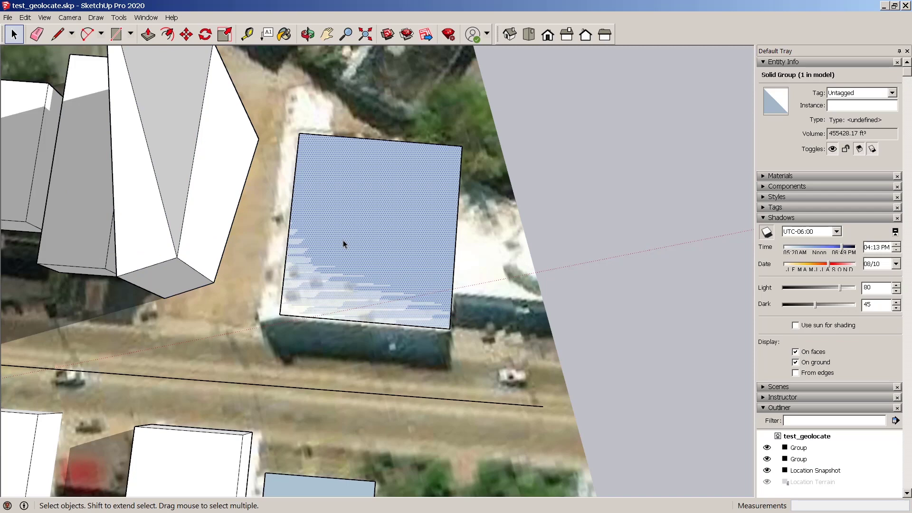
{"action": "key", "text": "ctrl+z"}
{"action": "key", "text": "ctrl+z"}
{"action": "key", "text": "ctrl+z"}
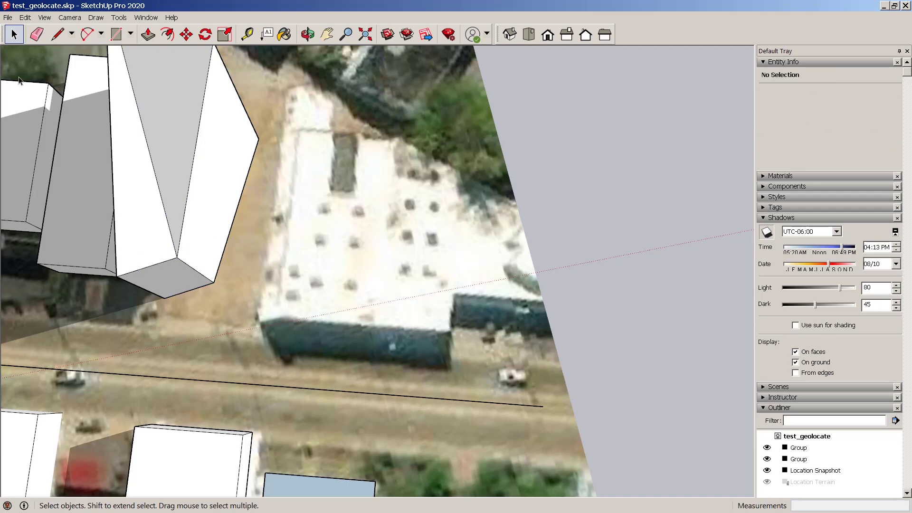
- Create a new empty model and delete the default person figure
{"action": "left_click", "coordinate": [8, 18]}
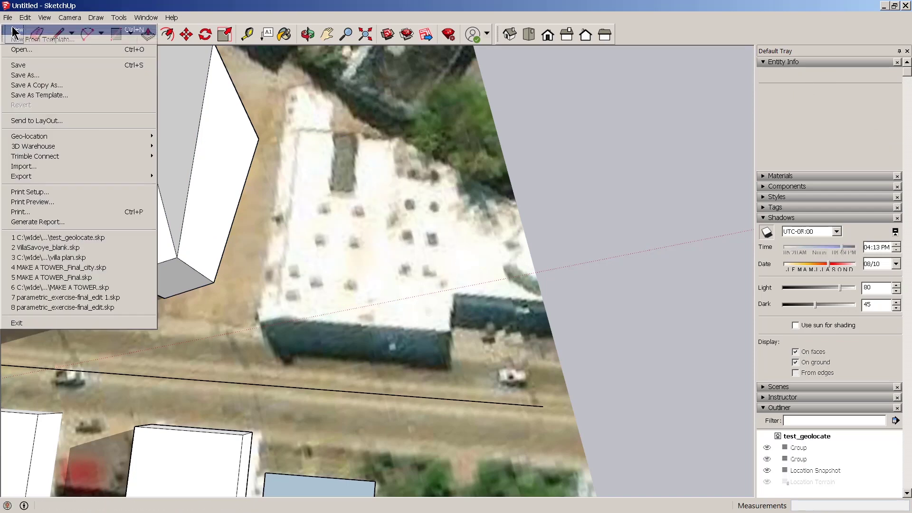
{"action": "left_click", "coordinate": [14, 32]}
{"action": "left_click", "coordinate": [280, 279]}
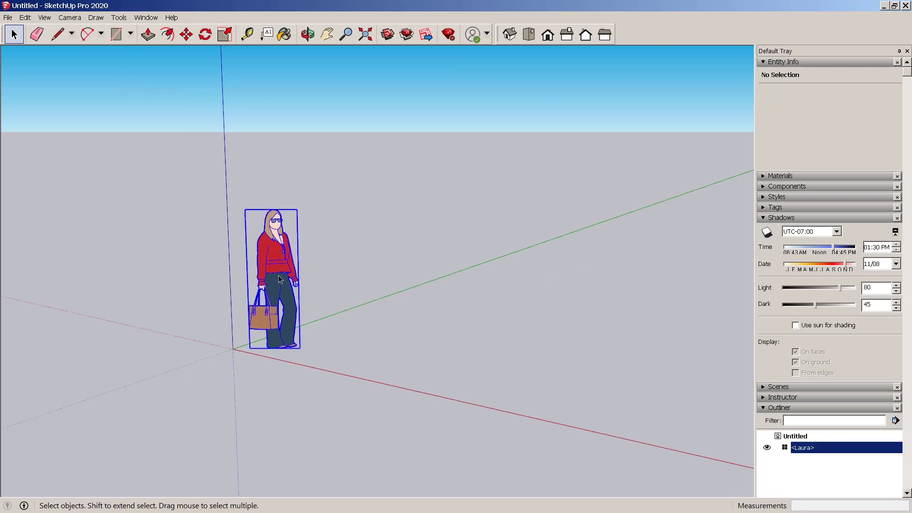
{"action": "key", "text": "Delete"}
- Start Match New Photo and load perspective.jpg from the Desktop
{"action": "left_click", "coordinate": [8, 18]}
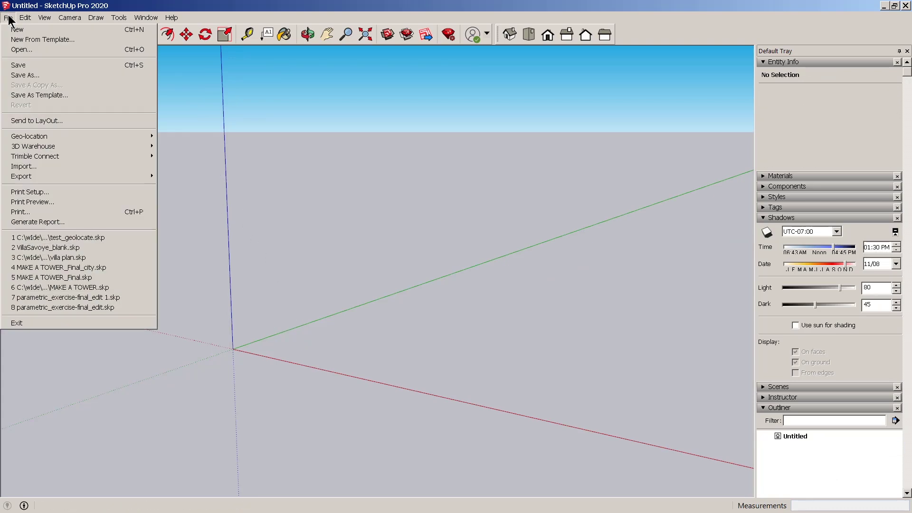
{"action": "mouse_move", "coordinate": [70, 19]}
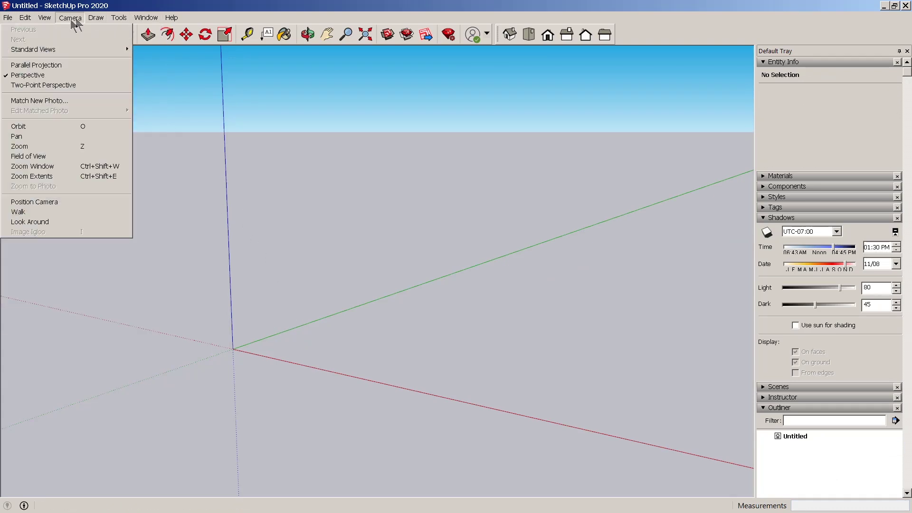
{"action": "mouse_move", "coordinate": [126, 22]}
{"action": "left_click", "coordinate": [69, 99]}
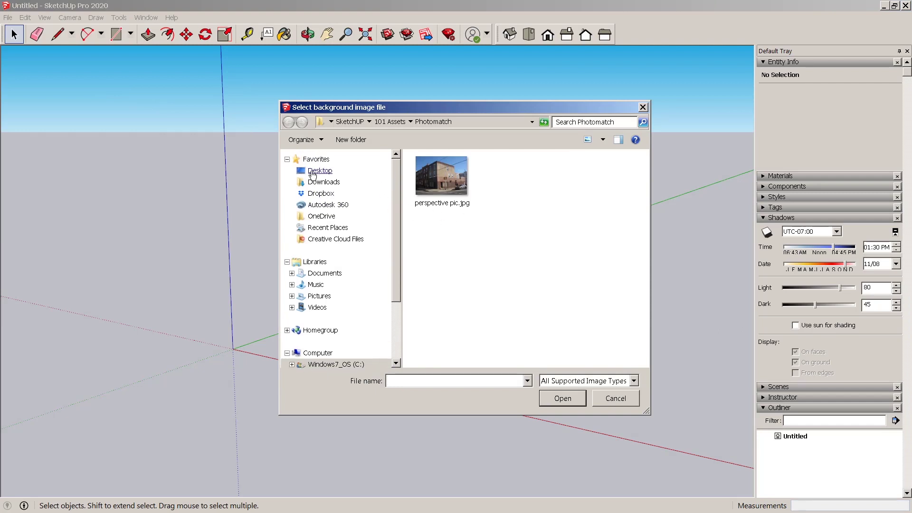
{"action": "left_click", "coordinate": [314, 170]}
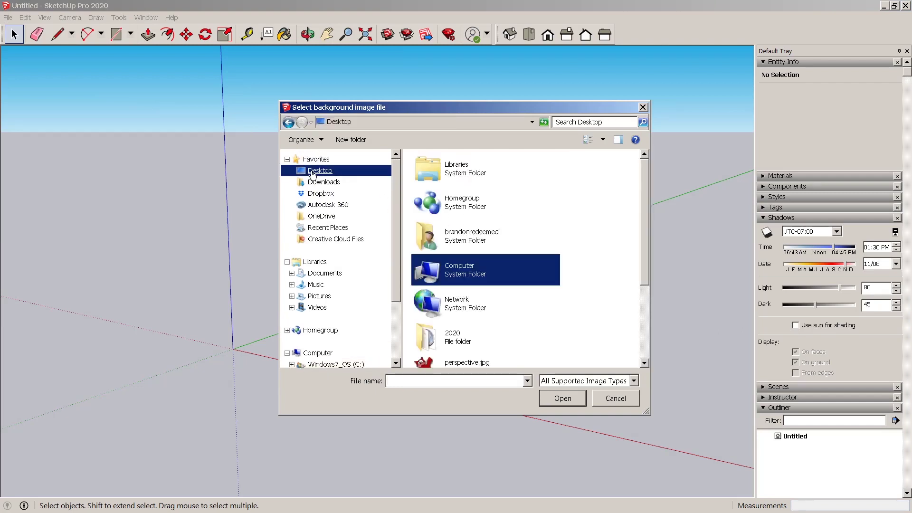
{"action": "left_click", "coordinate": [645, 289]}
{"action": "double_click", "coordinate": [423, 244]}
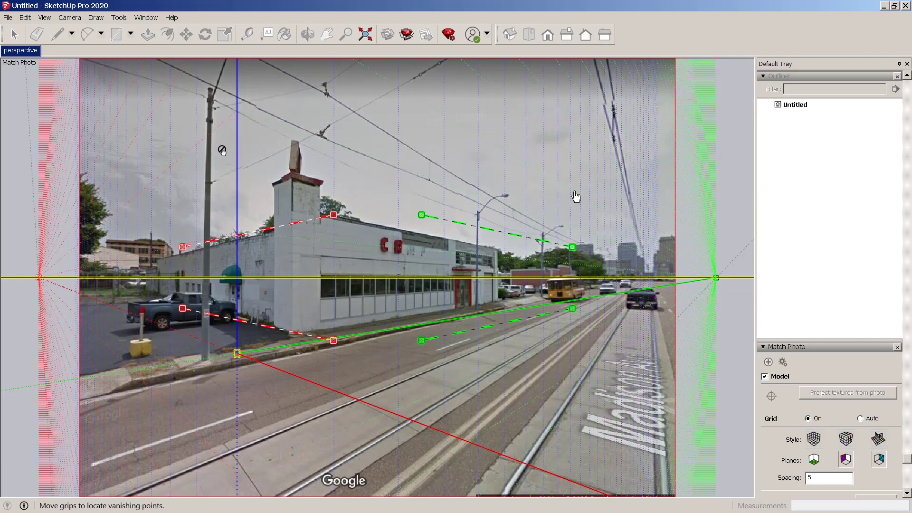
- Align the upper red and green vanishing bars with the building's roof edges
{"action": "scroll", "coordinate": [221, 149], "scroll_direction": "down", "scroll_amount": 1}
{"action": "scroll", "coordinate": [305, 243], "scroll_direction": "up", "scroll_amount": 2}
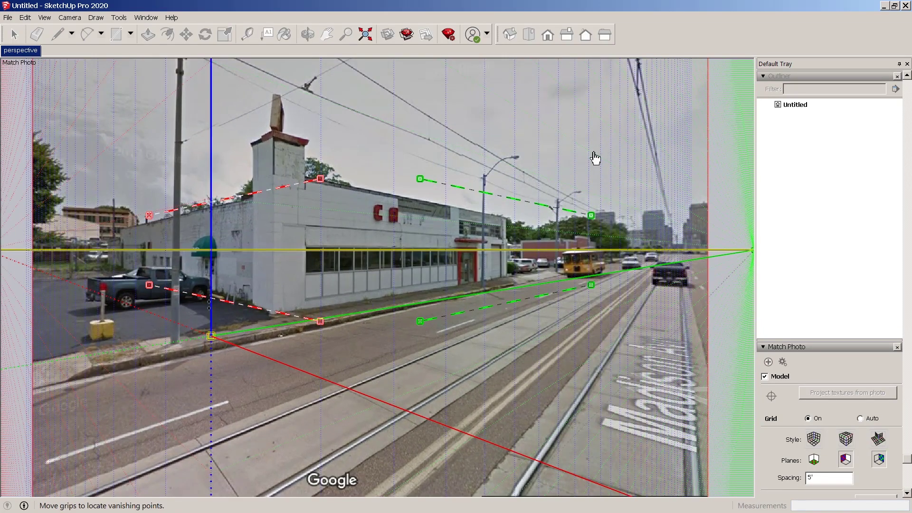
{"action": "scroll", "coordinate": [206, 311], "scroll_direction": "up", "scroll_amount": 1}
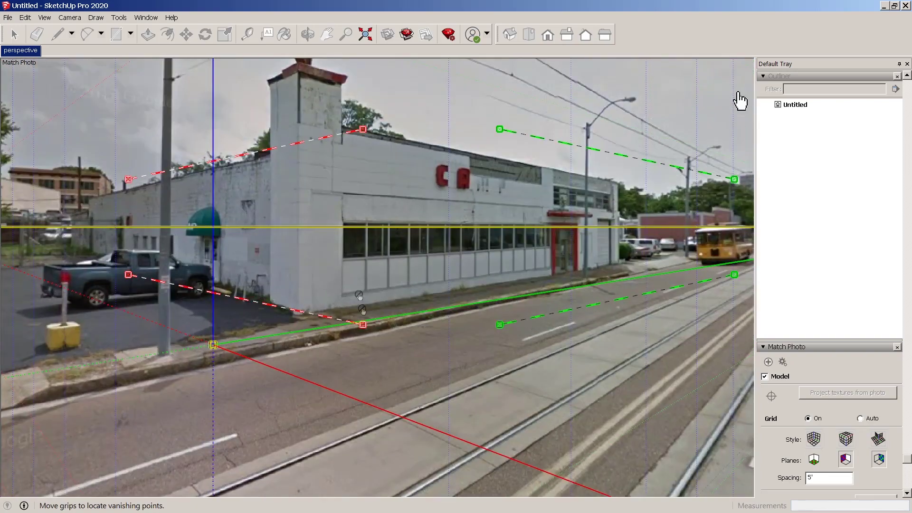
{"action": "scroll", "coordinate": [303, 288], "scroll_direction": "down", "scroll_amount": 2}
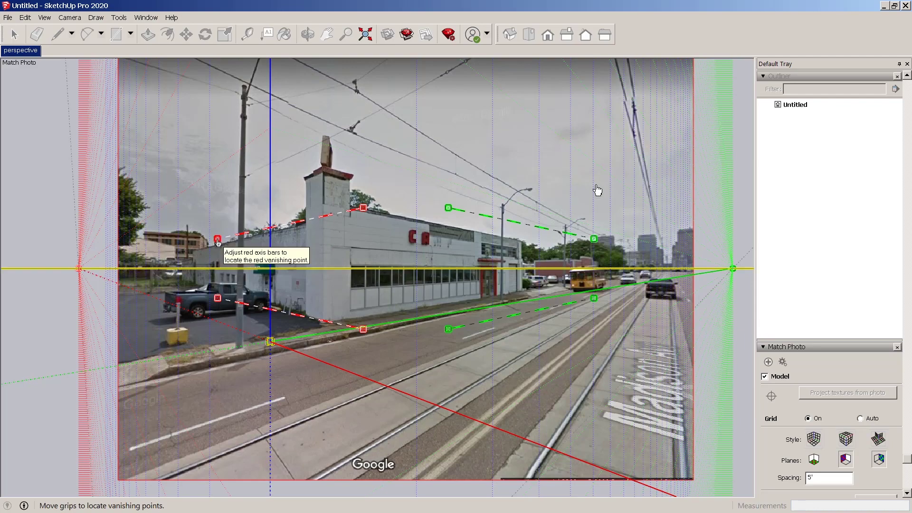
{"action": "left_click_drag", "start_coordinate": [217, 242], "coordinate": [207, 252]}
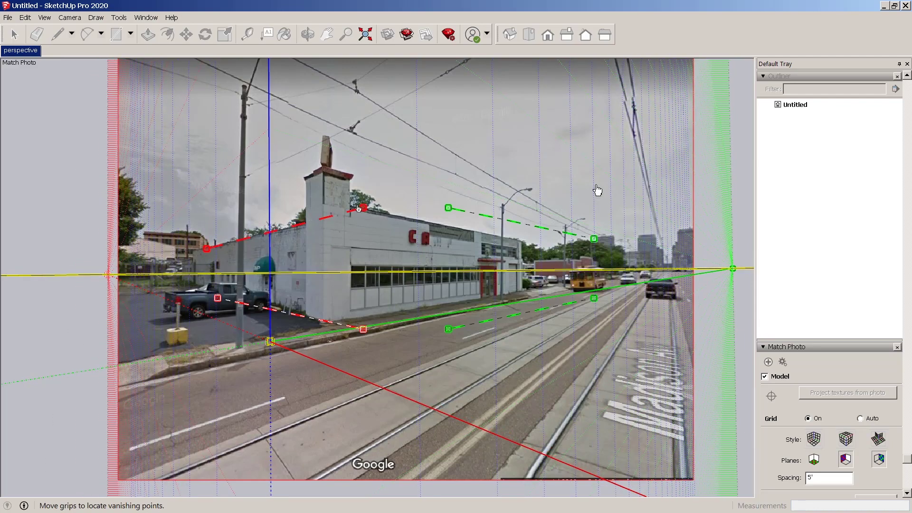
{"action": "left_click_drag", "start_coordinate": [355, 213], "coordinate": [295, 235]}
{"action": "left_click_drag", "start_coordinate": [461, 211], "coordinate": [380, 214]}
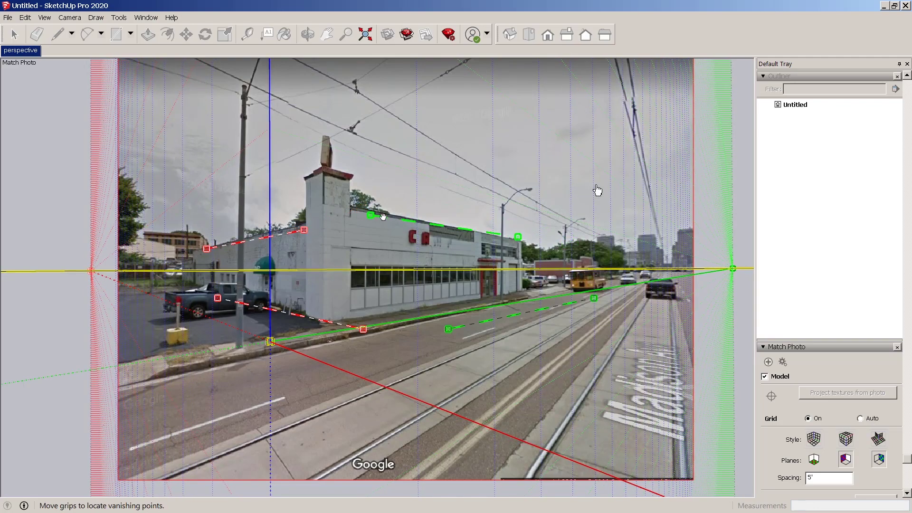
{"action": "left_click_drag", "start_coordinate": [594, 239], "coordinate": [505, 237]}
{"action": "right_click", "coordinate": [516, 242]}
{"action": "left_click", "coordinate": [507, 231]}
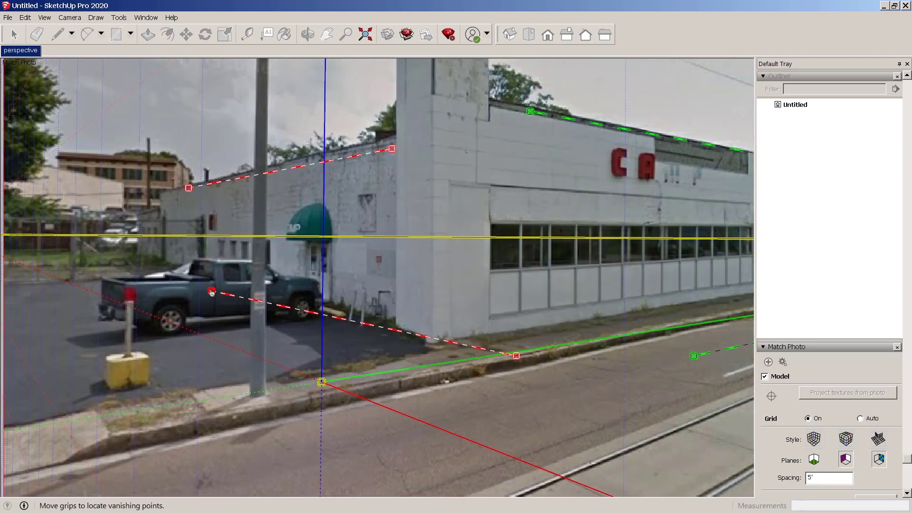
- Align the lower red and green vanishing bars with the building's base edges
{"action": "left_click_drag", "start_coordinate": [212, 293], "coordinate": [165, 263]}
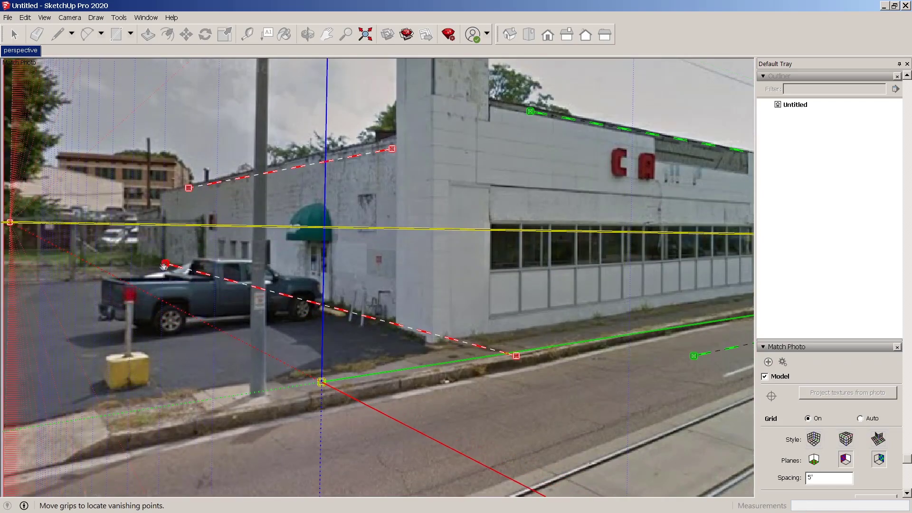
{"action": "left_click_drag", "start_coordinate": [516, 359], "coordinate": [386, 327]}
{"action": "scroll", "coordinate": [106, 274], "scroll_direction": "down", "scroll_amount": 2}
{"action": "scroll", "coordinate": [564, 325], "scroll_direction": "up", "scroll_amount": 2}
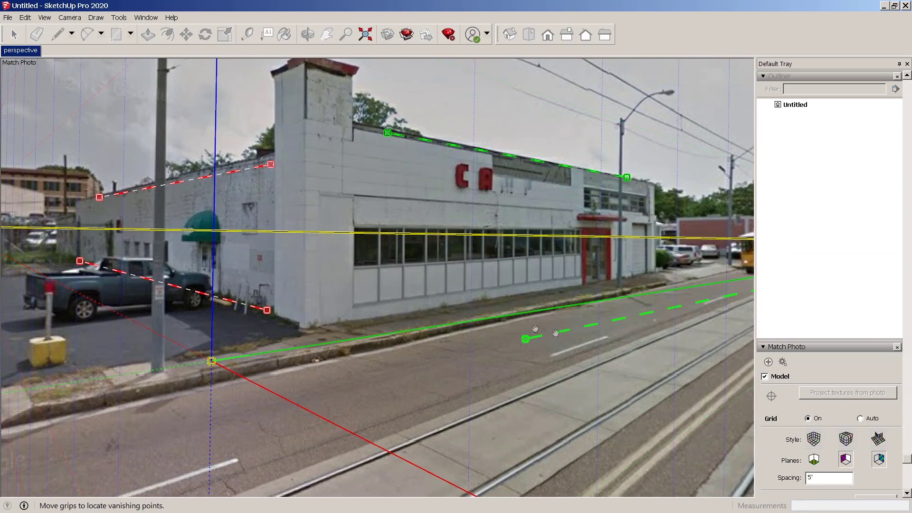
{"action": "left_click_drag", "start_coordinate": [555, 334], "coordinate": [526, 308]}
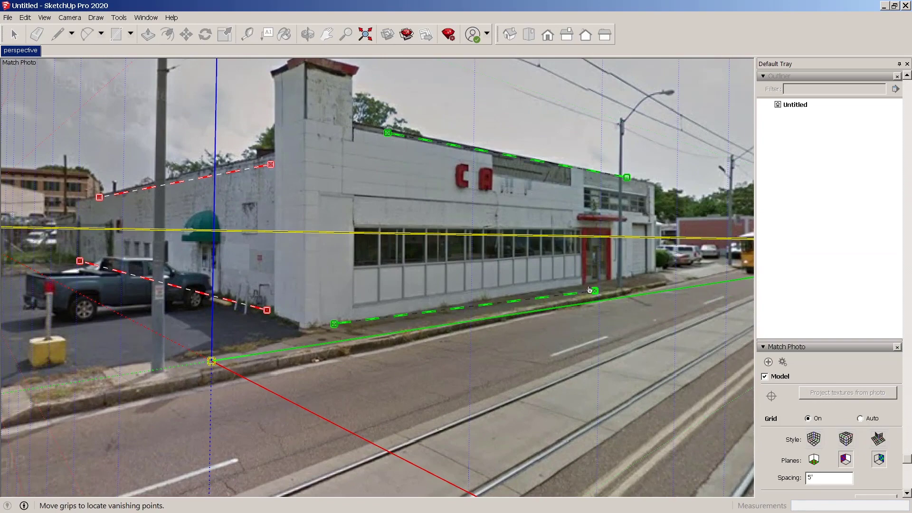
{"action": "left_click_drag", "start_coordinate": [597, 291], "coordinate": [578, 287]}
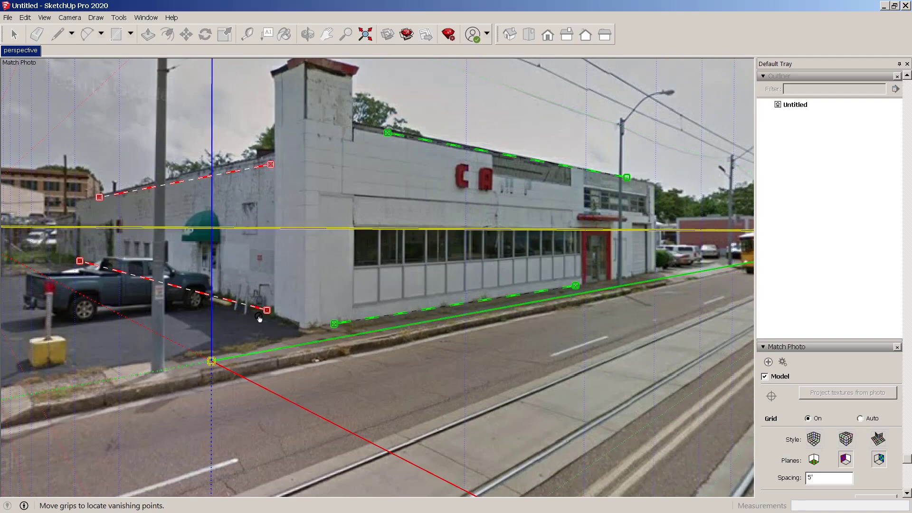
{"action": "scroll", "coordinate": [307, 327], "scroll_direction": "down", "scroll_amount": 2}
{"action": "scroll", "coordinate": [299, 282], "scroll_direction": "down", "scroll_amount": 2}
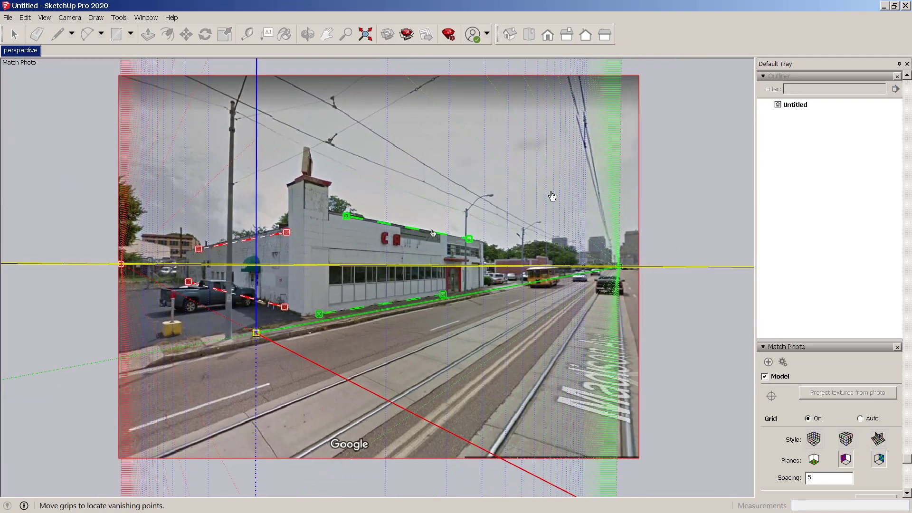
{"action": "scroll", "coordinate": [343, 228], "scroll_direction": "up", "scroll_amount": 2}
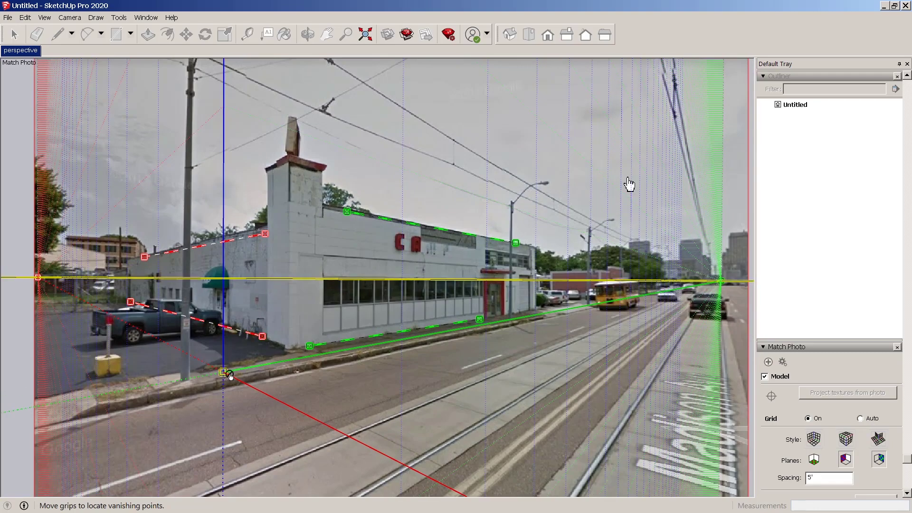
{"action": "scroll", "coordinate": [230, 376], "scroll_direction": "up", "scroll_amount": 2}
- Place the axis origin at the building's front corner and commit the Match Photo
{"action": "left_click_drag", "start_coordinate": [228, 375], "coordinate": [299, 345]}
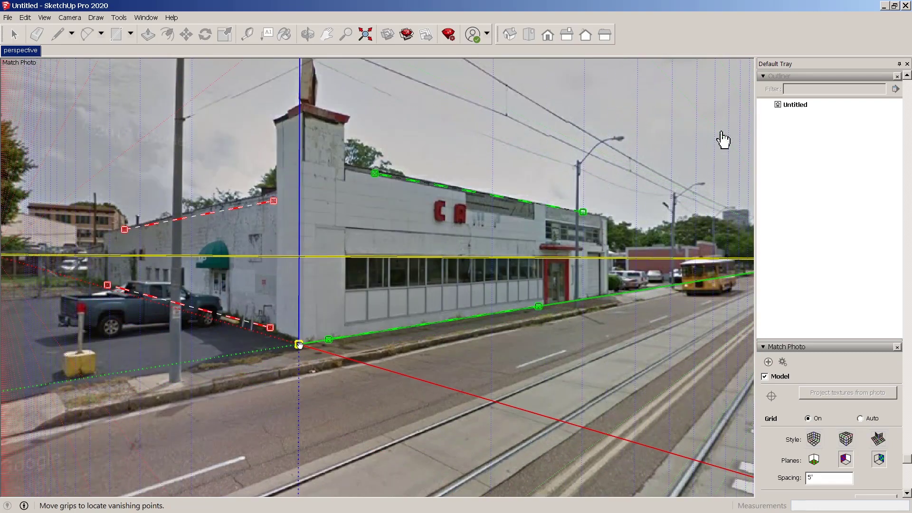
{"action": "scroll", "coordinate": [330, 328], "scroll_direction": "up", "scroll_amount": 2}
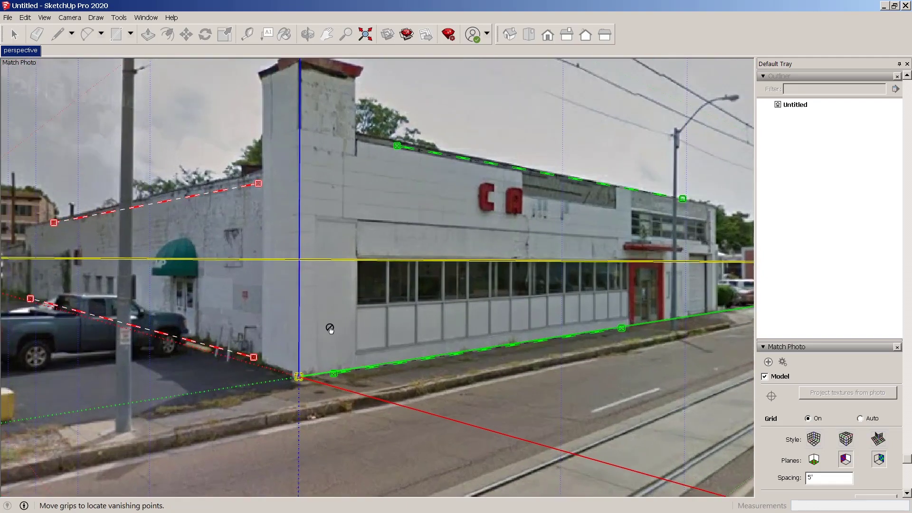
{"action": "scroll", "coordinate": [309, 292], "scroll_direction": "down", "scroll_amount": 3}
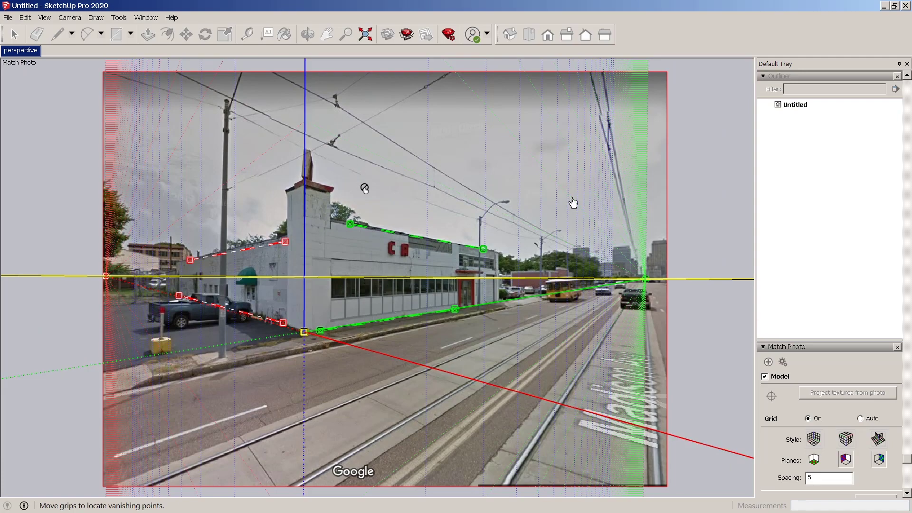
{"action": "right_click", "coordinate": [364, 189]}
{"action": "left_click", "coordinate": [384, 199]}
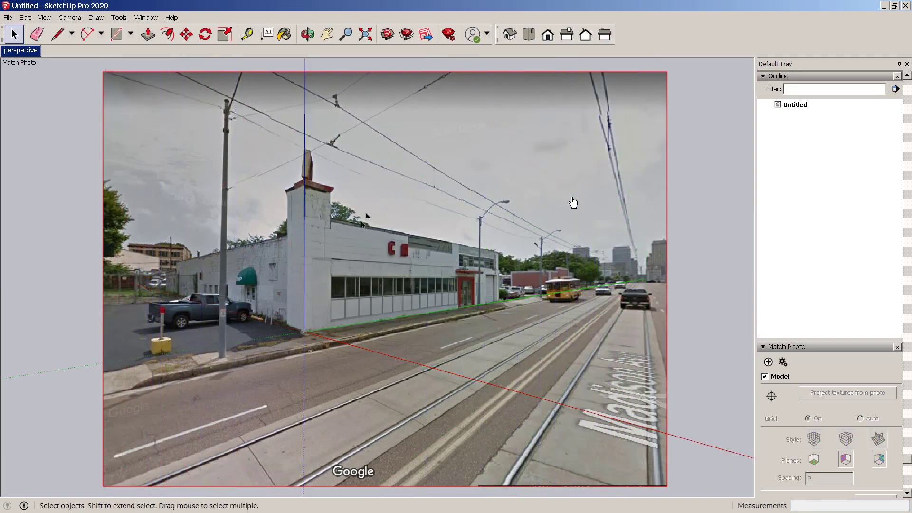
- Orbit away from the matched photo and cancel a first paste attempt
{"action": "scroll", "coordinate": [396, 200], "scroll_direction": "down", "scroll_amount": 3}
{"action": "middle_click_drag", "start_coordinate": [354, 257], "coordinate": [349, 357]}
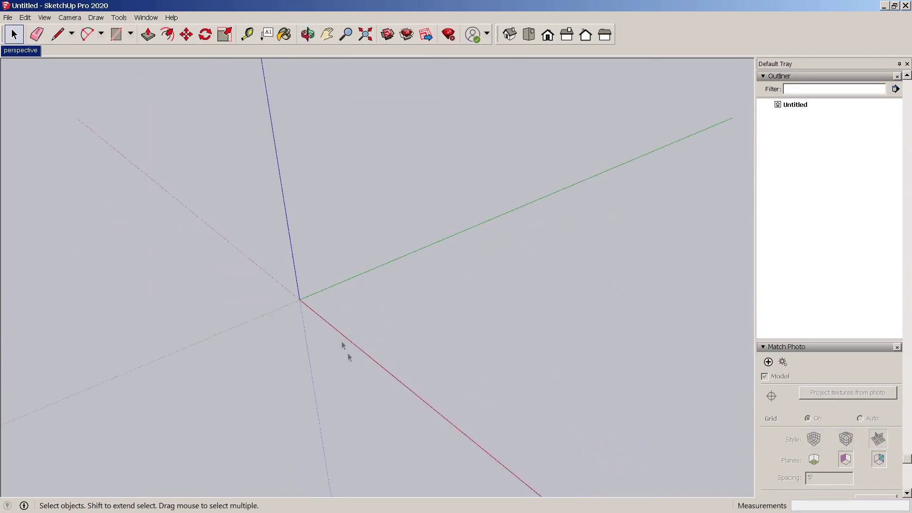
{"action": "middle_click_drag", "start_coordinate": [406, 243], "coordinate": [390, 229]}
{"action": "key", "text": "ctrl+v"}
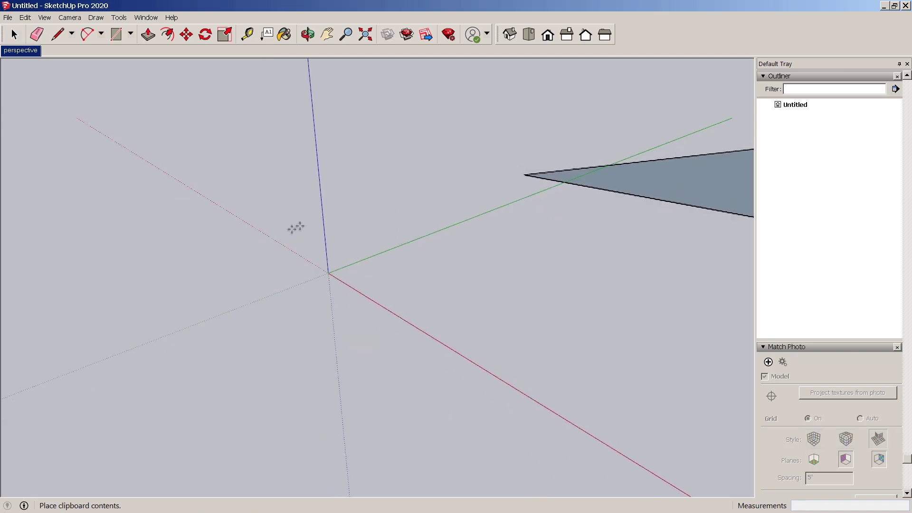
{"action": "key", "text": "Escape"}
- Draw a short line from the origin up the blue axis
{"action": "key", "text": "l"}
{"action": "left_click", "coordinate": [328, 273]}
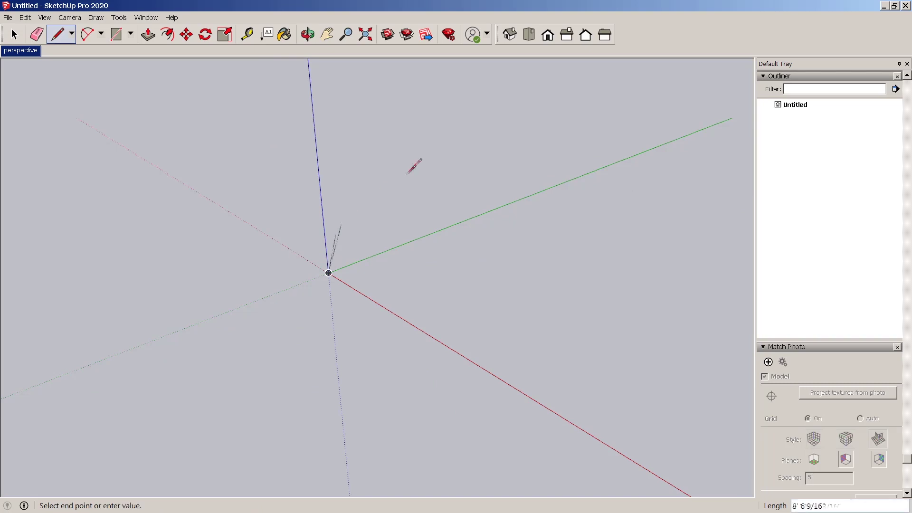
{"action": "left_click", "coordinate": [321, 155]}
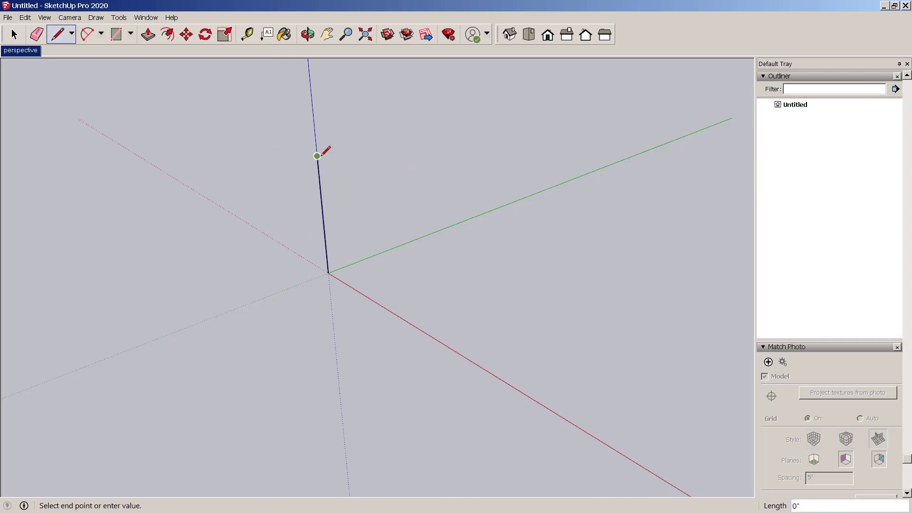
{"action": "key", "text": "space"}
- Paste the copied face into the model and orbit around to inspect it
{"action": "scroll", "coordinate": [317, 192], "scroll_direction": "up", "scroll_amount": 3}
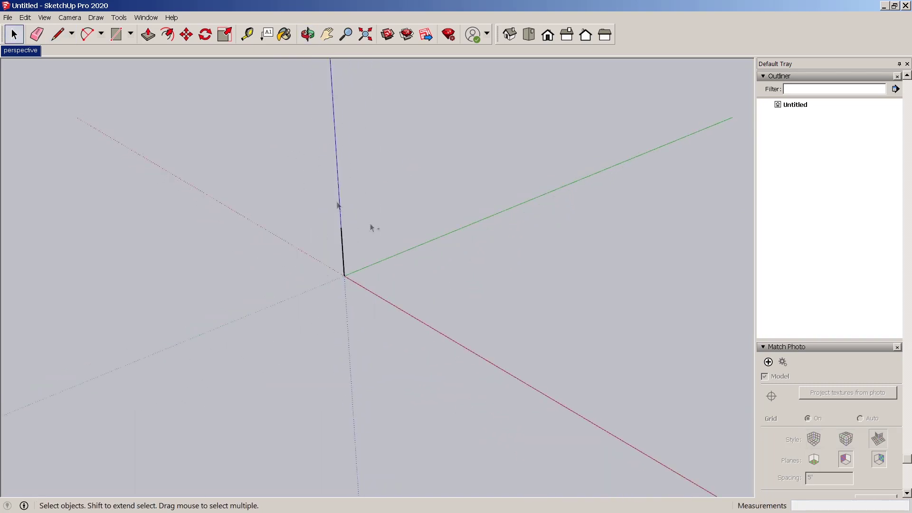
{"action": "key", "text": "ctrl+v"}
{"action": "key", "text": "o"}
{"action": "middle_click_drag", "start_coordinate": [394, 195], "coordinate": [397, 193]}
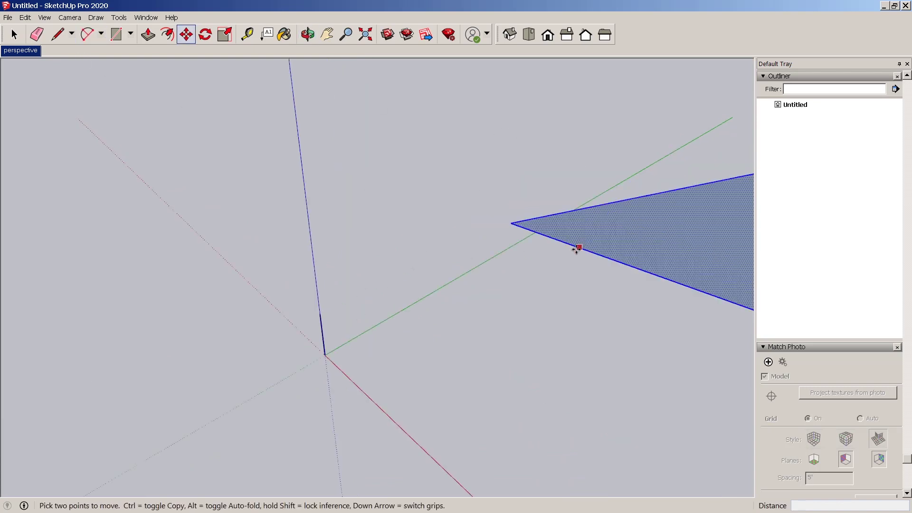
{"action": "middle_click_drag", "start_coordinate": [368, 286], "coordinate": [458, 226]}
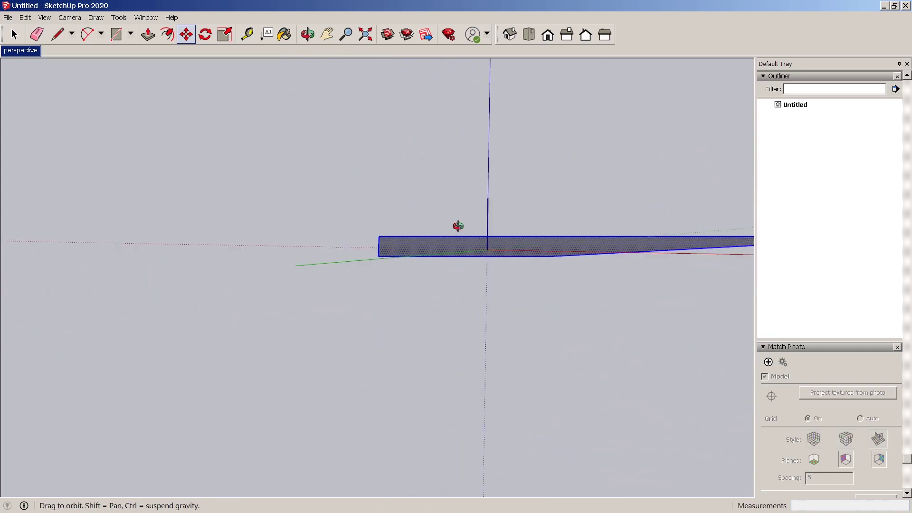
{"action": "key", "text": "o"}
{"action": "left_click_drag", "start_coordinate": [458, 226], "coordinate": [381, 278]}
{"action": "middle_click_drag", "start_coordinate": [382, 278], "coordinate": [368, 231]}
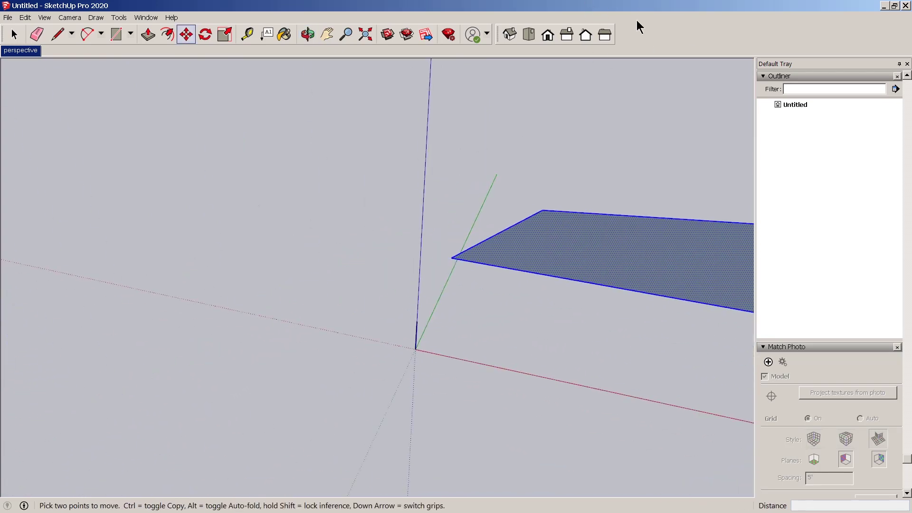
{"action": "right_click", "coordinate": [634, 34]}
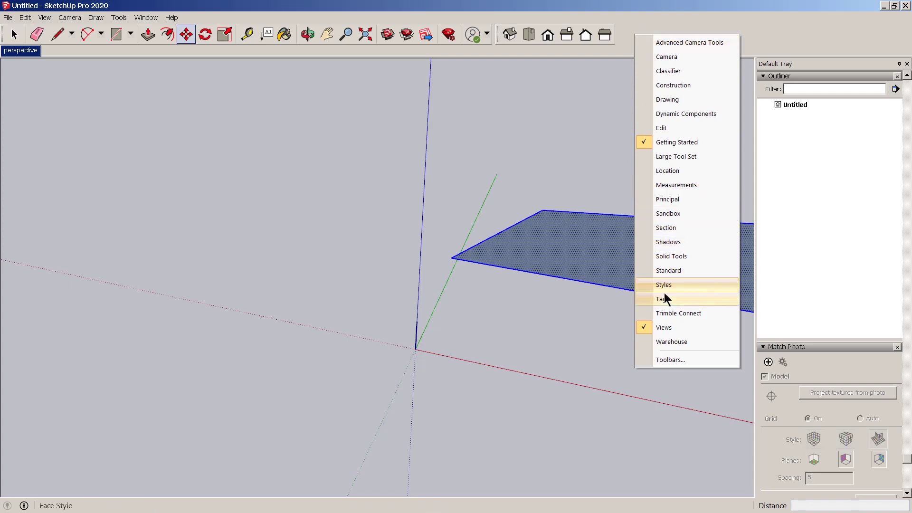
- Set the camera's field of view to 35 degrees
{"action": "left_click", "coordinate": [587, 173]}
{"action": "key", "text": "z"}
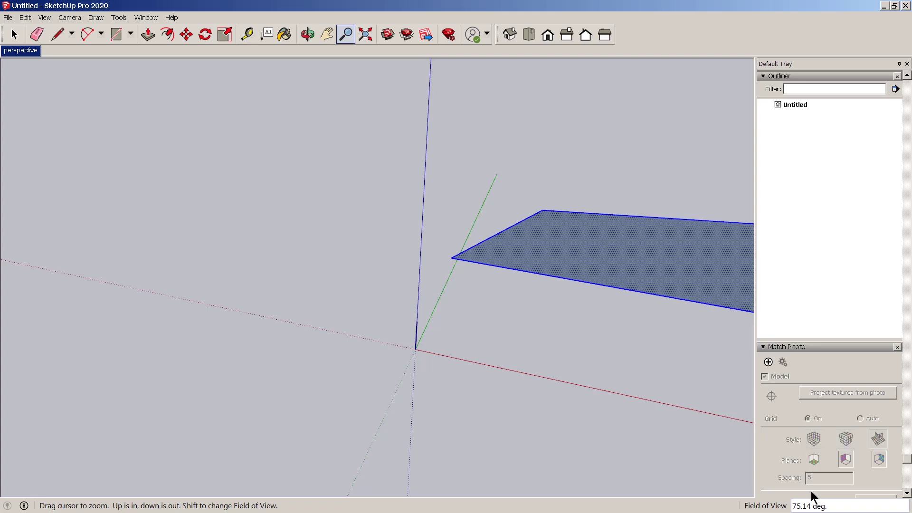
{"action": "key", "text": "Return"}
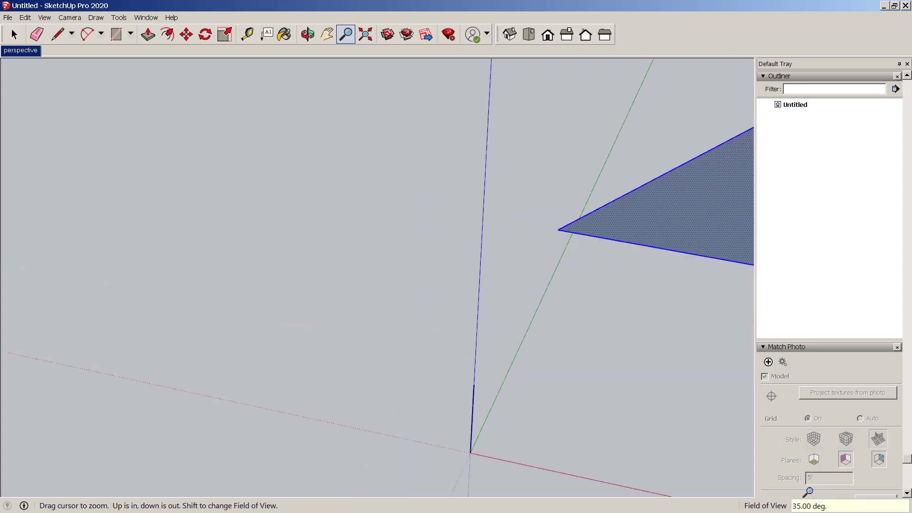
{"action": "scroll", "coordinate": [431, 447], "scroll_direction": "down", "scroll_amount": 5}
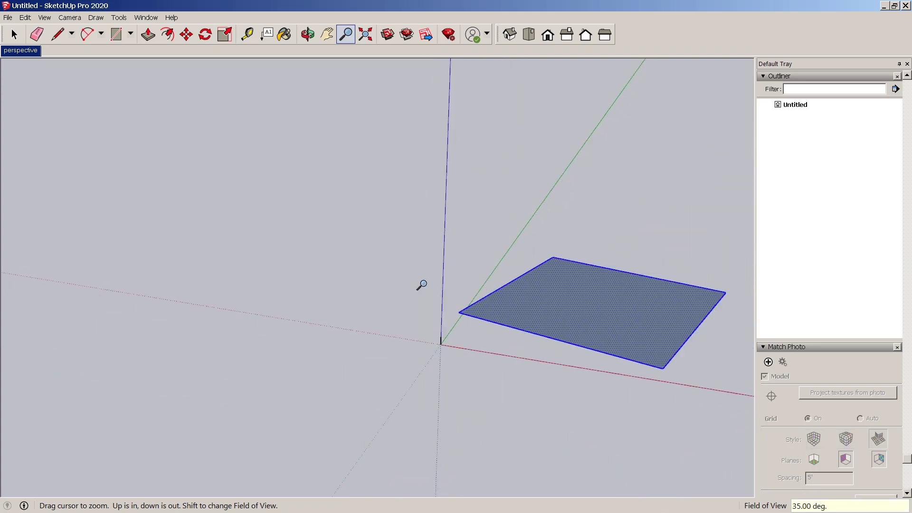
{"action": "key", "text": "o"}
{"action": "left_click_drag", "start_coordinate": [421, 284], "coordinate": [452, 305]}
{"action": "key", "text": "z"}
{"action": "key", "text": "o"}
- Move the face so one corner sits on the origin
{"action": "key", "text": "m"}
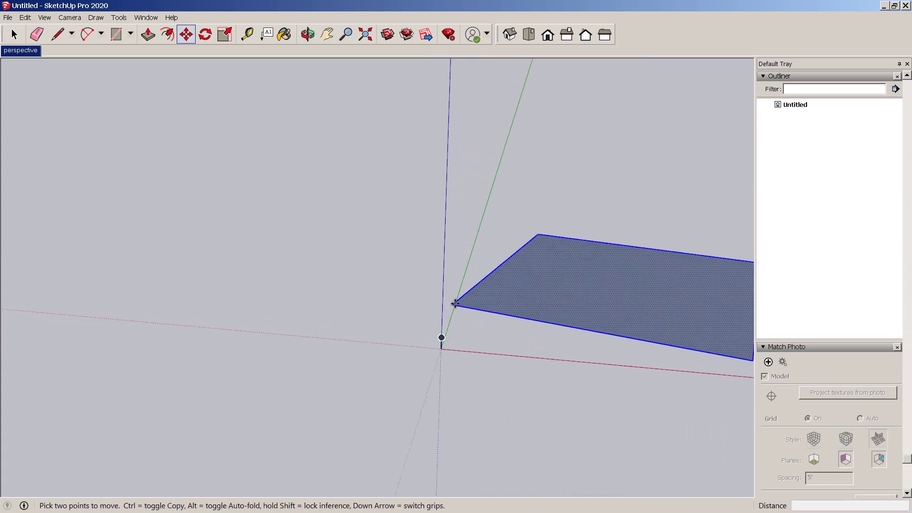
{"action": "left_click", "coordinate": [454, 302]}
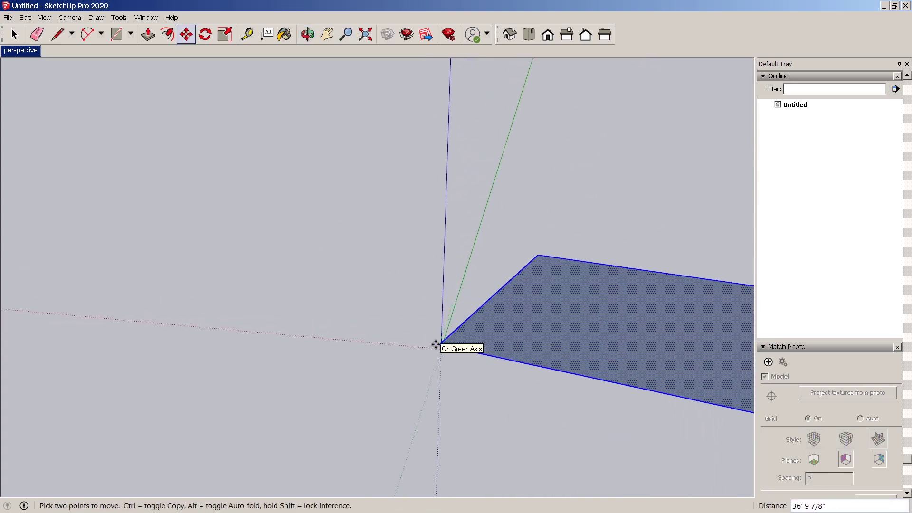
{"action": "left_click", "coordinate": [440, 350]}
{"action": "scroll", "coordinate": [330, 263], "scroll_direction": "down", "scroll_amount": 3}
{"action": "middle_click_drag", "start_coordinate": [332, 266], "coordinate": [408, 314]}
{"action": "scroll", "coordinate": [408, 315], "scroll_direction": "up", "scroll_amount": 2}
- Rotate the face about the origin so its edges follow the red and green axes
{"action": "key", "text": "q"}
{"action": "left_click", "coordinate": [375, 347]}
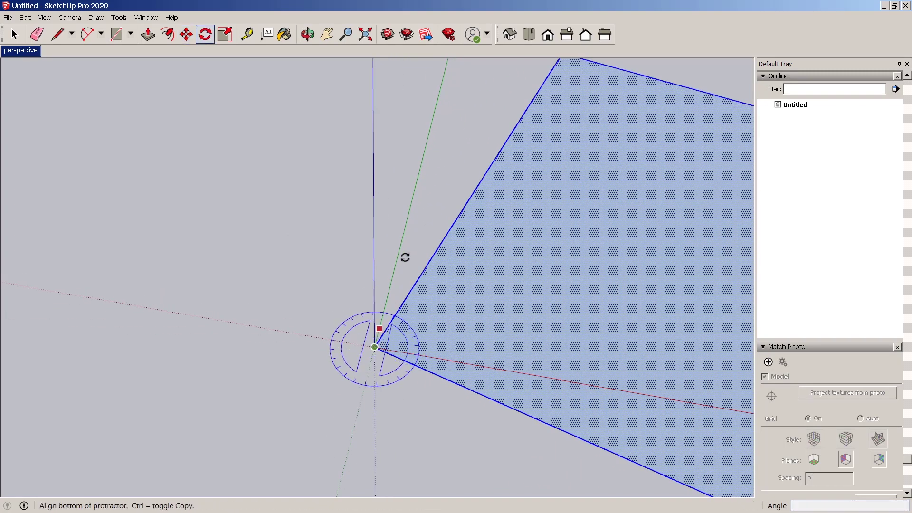
{"action": "left_click", "coordinate": [449, 227]}
{"action": "left_click", "coordinate": [405, 322]}
{"action": "key", "text": "space"}
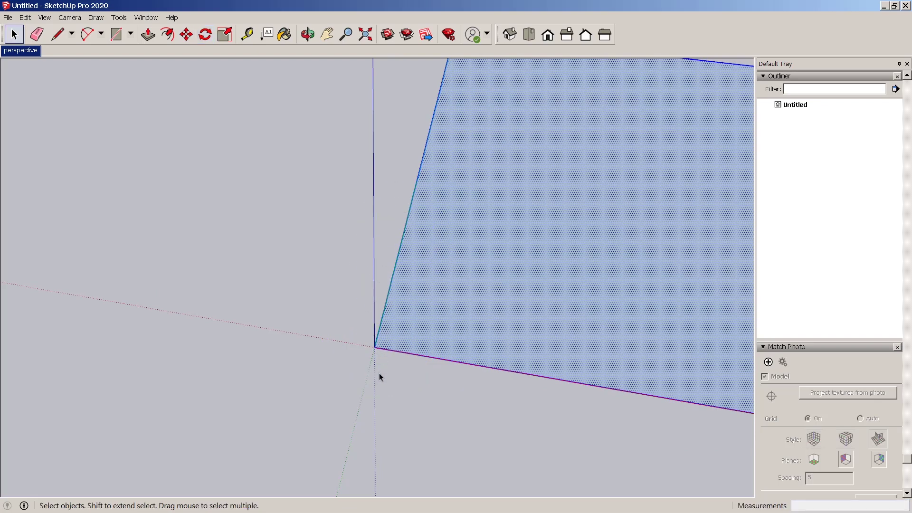
{"action": "middle_click_drag", "start_coordinate": [378, 375], "coordinate": [372, 314]}
{"action": "left_click", "coordinate": [373, 321]}
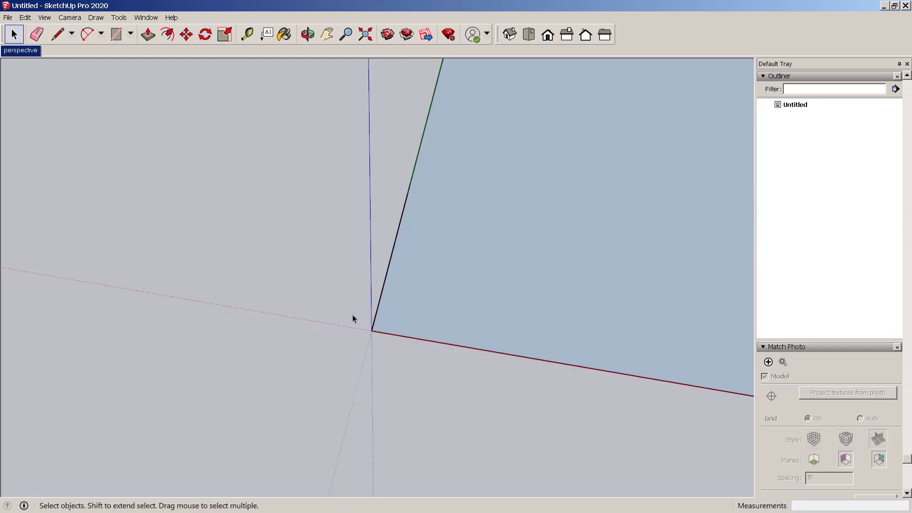
{"action": "scroll", "coordinate": [353, 319], "scroll_direction": "down", "scroll_amount": 5}
{"action": "middle_click_drag", "start_coordinate": [386, 331], "coordinate": [537, 252]}
{"action": "middle_click_drag", "start_coordinate": [411, 286], "coordinate": [466, 276]}
{"action": "middle_click_drag", "start_coordinate": [443, 306], "coordinate": [399, 276]}
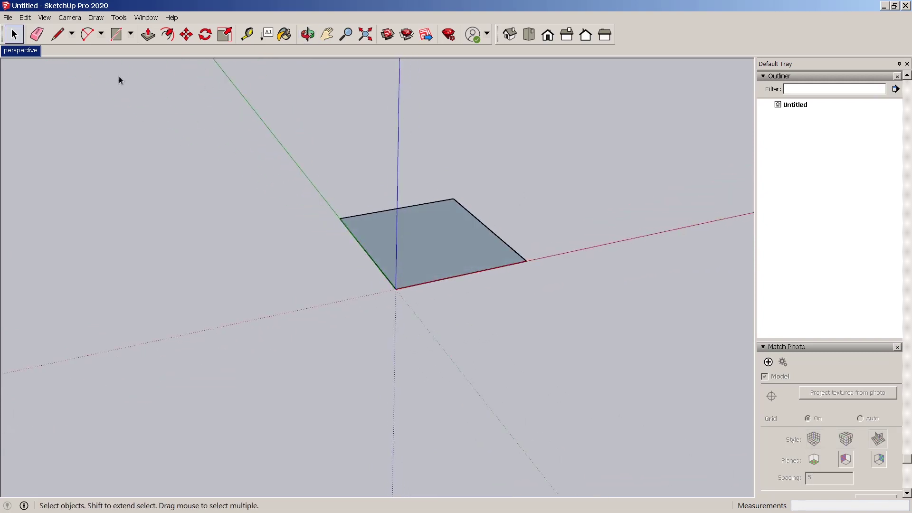
- From the perspective scene, orbit away and move the face's corner onto the origin
{"action": "left_click", "coordinate": [35, 53]}
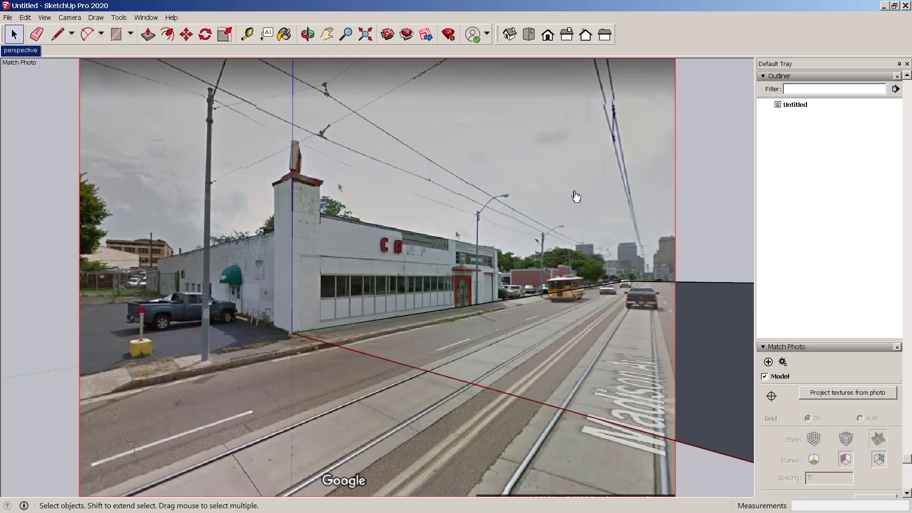
{"action": "scroll", "coordinate": [348, 331], "scroll_direction": "down", "scroll_amount": 3}
{"action": "middle_click_drag", "start_coordinate": [348, 331], "coordinate": [371, 393]}
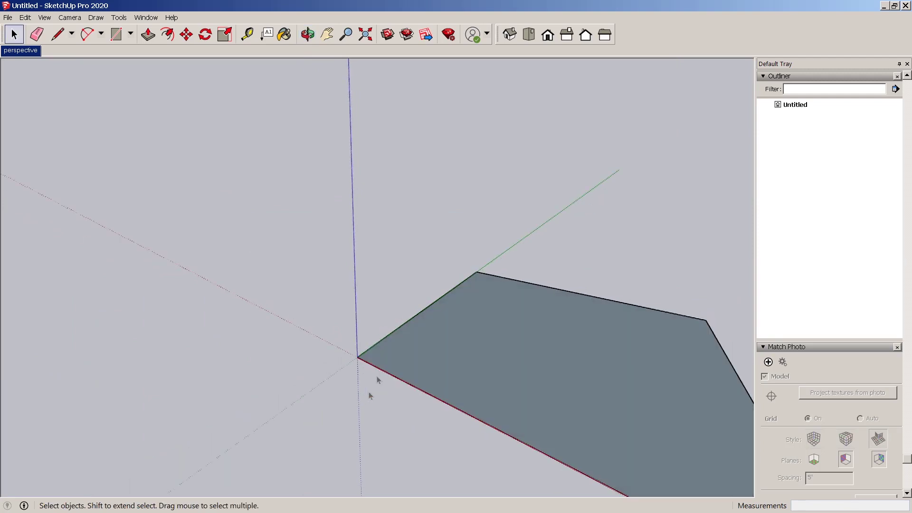
{"action": "scroll", "coordinate": [356, 226], "scroll_direction": "down", "scroll_amount": 2}
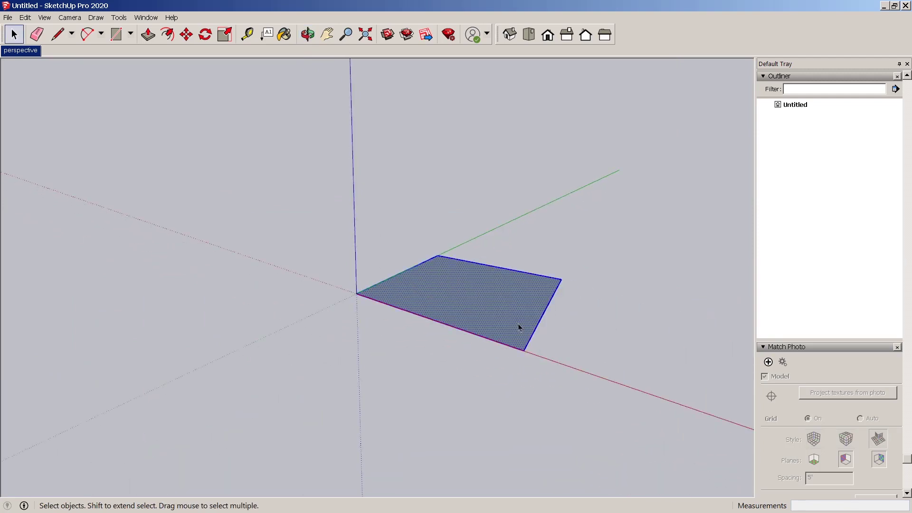
{"action": "key", "text": "m"}
{"action": "left_click", "coordinate": [524, 351]}
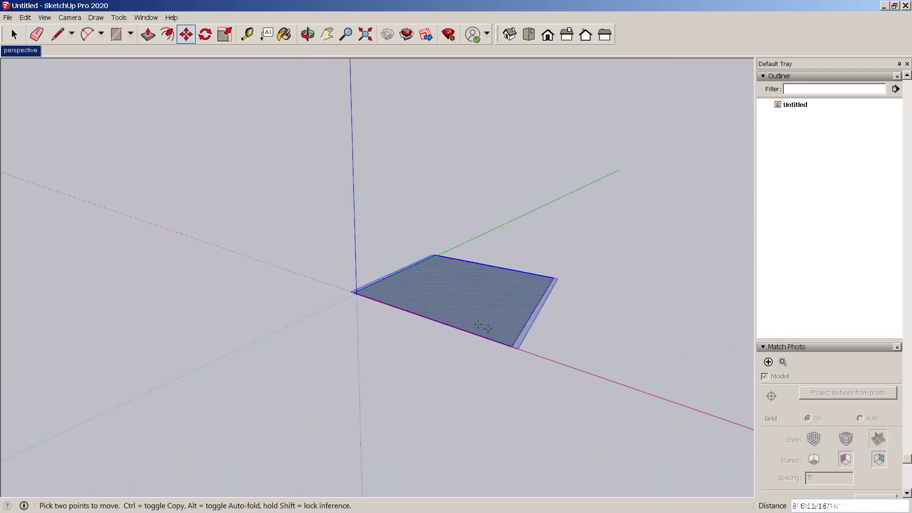
{"action": "left_click", "coordinate": [356, 293]}
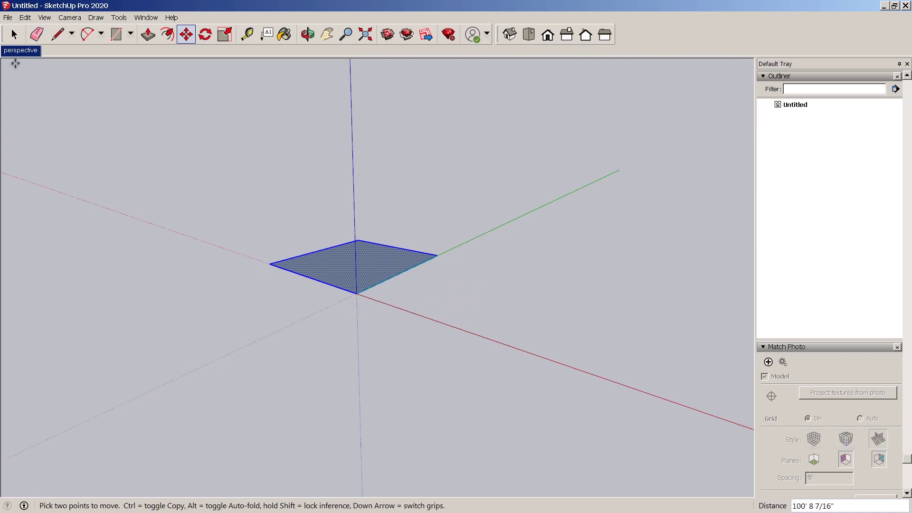
- Return to the perspective scene to see the face over the building's footprint
{"action": "left_click", "coordinate": [13, 54]}
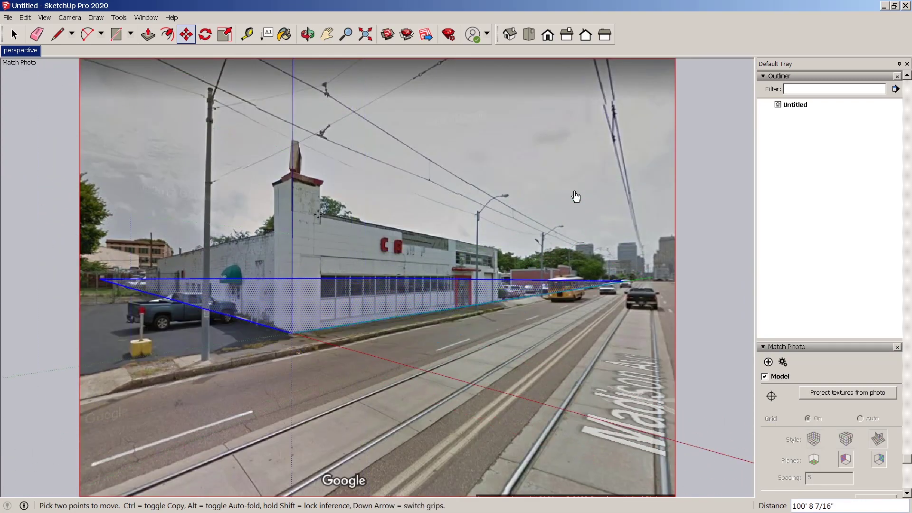
{"action": "key", "text": "l"}
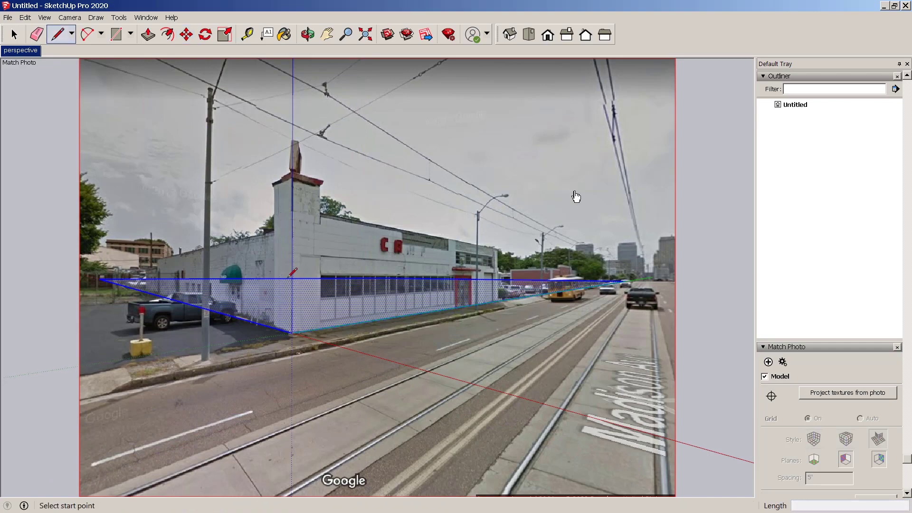
{"action": "left_click", "coordinate": [272, 327]}
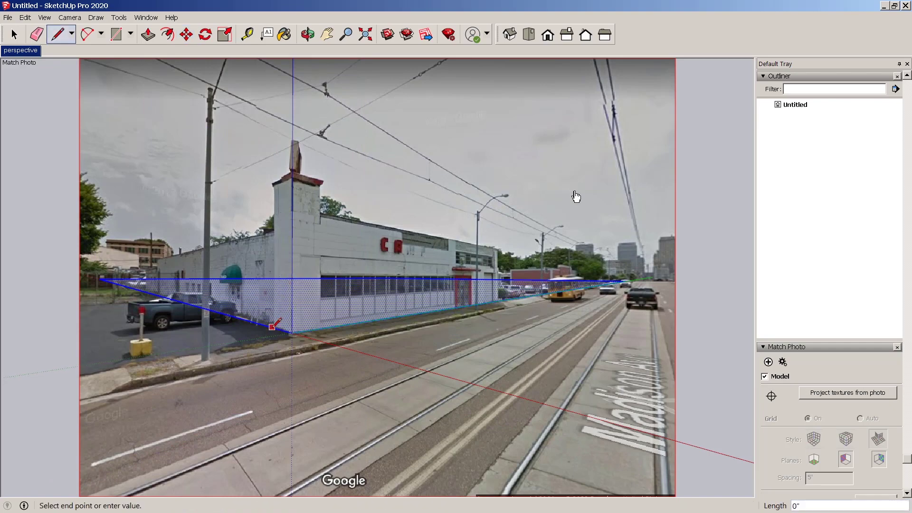
{"action": "scroll", "coordinate": [274, 310], "scroll_direction": "up", "scroll_amount": 3}
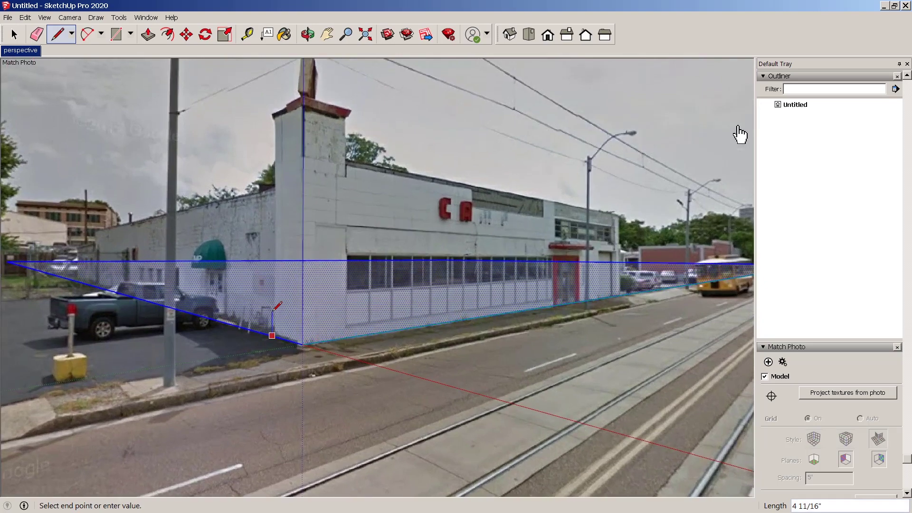
{"action": "key", "text": "Escape"}
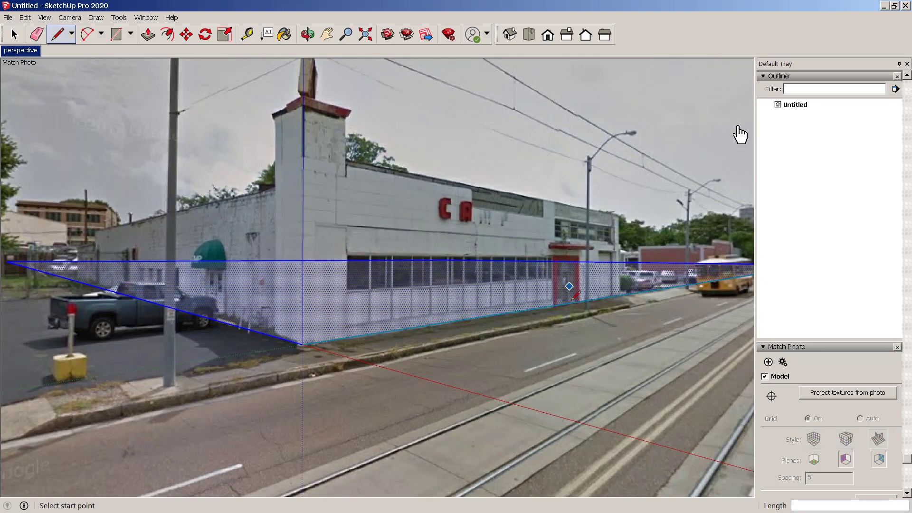
- Pull the traced footprint face up into a block with Push/Pull, redoing the first pull
{"action": "key", "text": "p"}
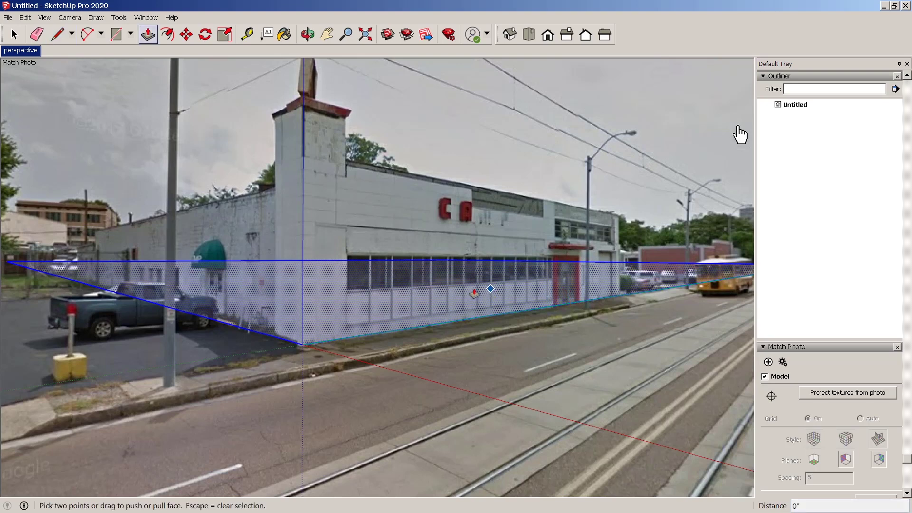
{"action": "left_click_drag", "start_coordinate": [501, 309], "coordinate": [495, 262]}
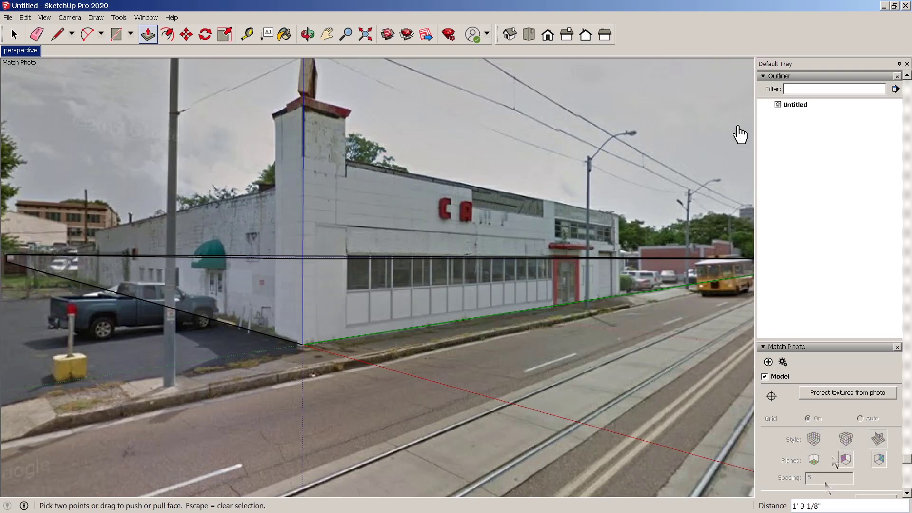
{"action": "key", "text": "ctrl+z"}
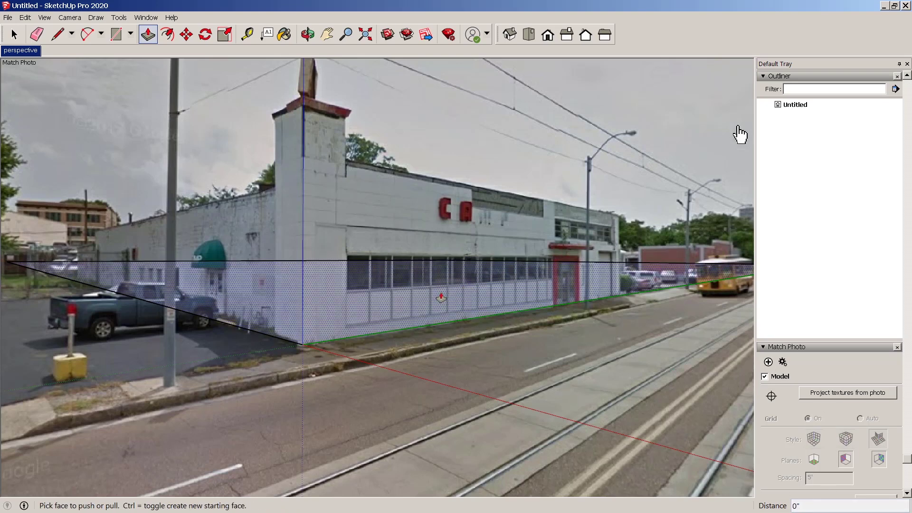
{"action": "left_click_drag", "start_coordinate": [440, 298], "coordinate": [434, 242]}
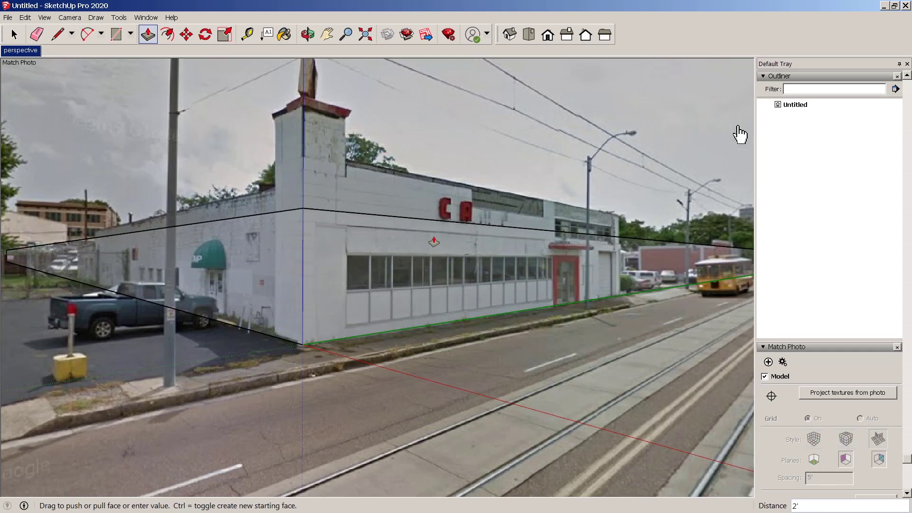
{"action": "left_click_drag", "start_coordinate": [434, 242], "coordinate": [434, 245]}
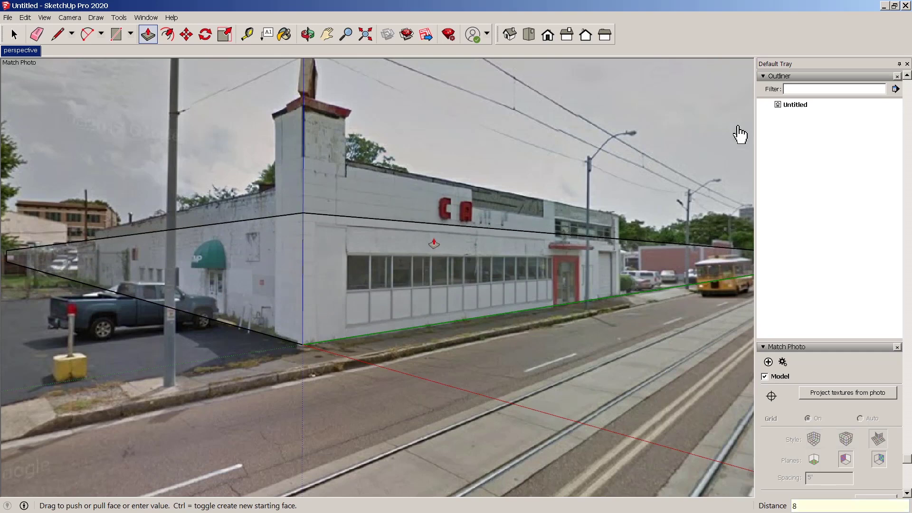
- Set the block's height to 8'
{"action": "key", "text": "Return"}
{"action": "key", "text": "space"}
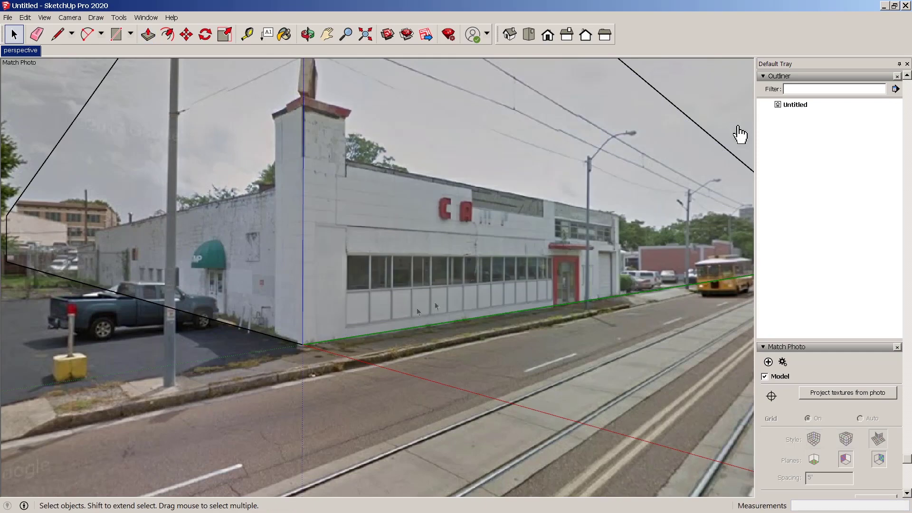
{"action": "scroll", "coordinate": [411, 309], "scroll_direction": "down", "scroll_amount": 3}
- Check the selected face's context-menu options, then close the menu and clear the selection
{"action": "right_click", "coordinate": [410, 282]}
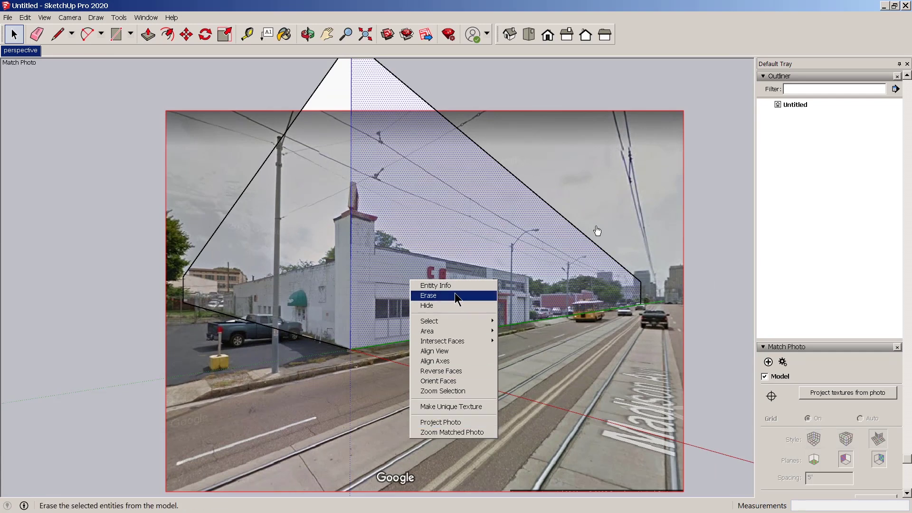
{"action": "left_click", "coordinate": [398, 117]}
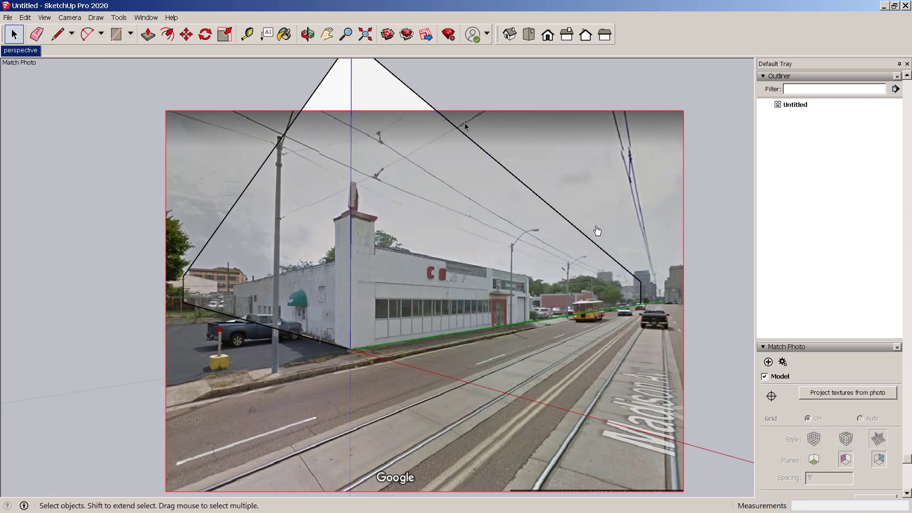
{"action": "right_click", "coordinate": [452, 185]}
{"action": "mouse_move", "coordinate": [478, 229]}
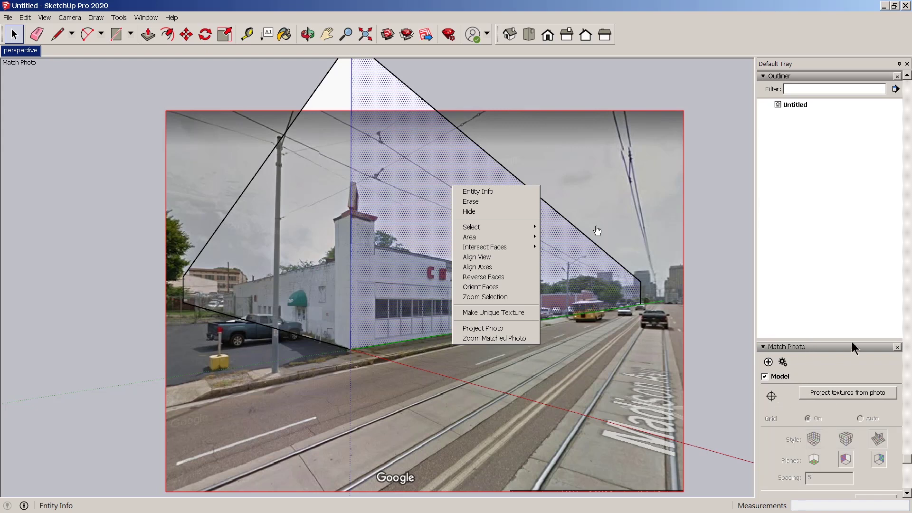
{"action": "left_click", "coordinate": [670, 215]}
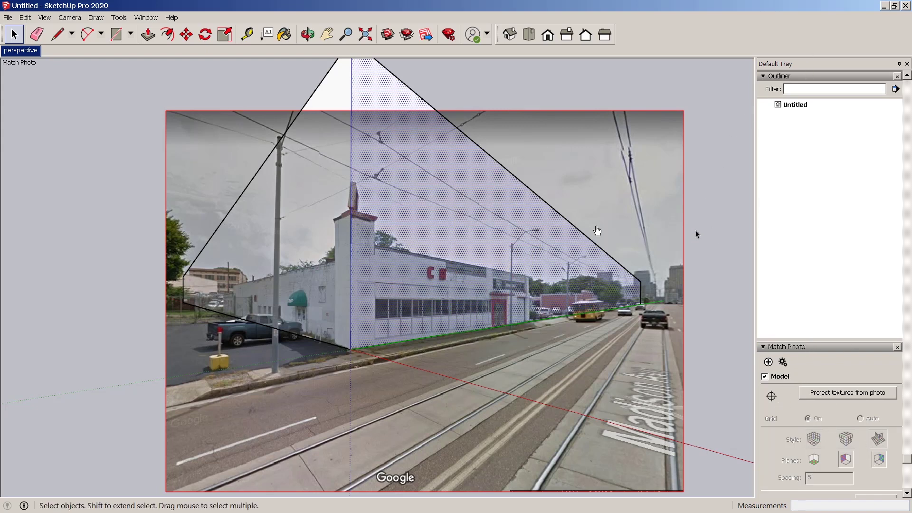
- Rescale the matched photo along the blue vertical axis and finish with Done
{"action": "left_click", "coordinate": [782, 362]}
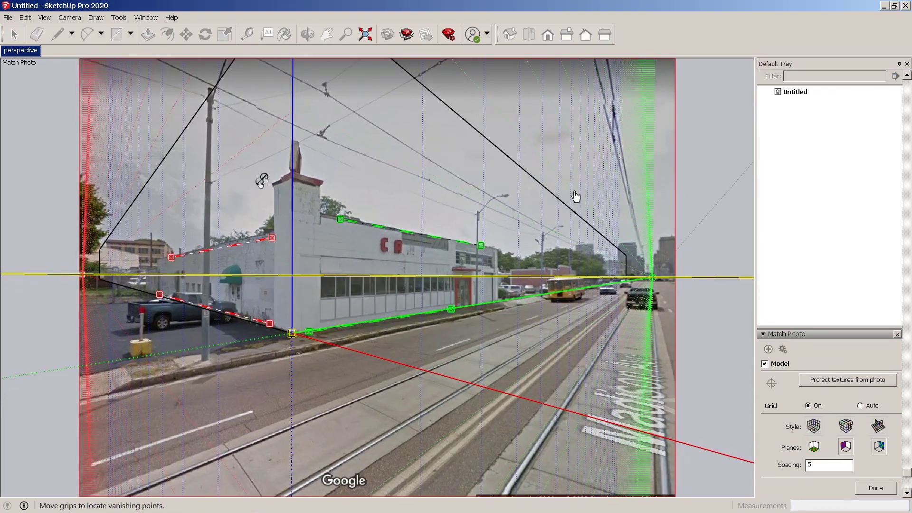
{"action": "left_click_drag", "start_coordinate": [292, 138], "coordinate": [276, 294]}
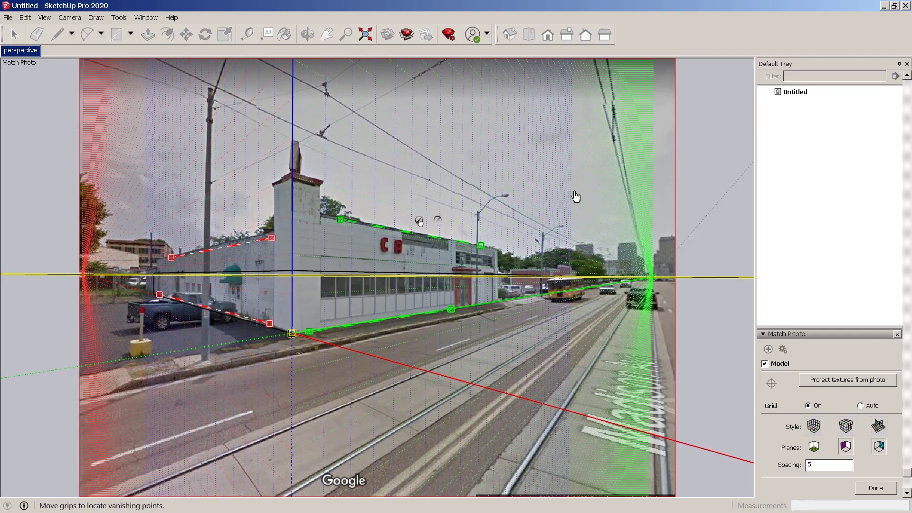
{"action": "right_click", "coordinate": [388, 171]}
{"action": "left_click", "coordinate": [401, 178]}
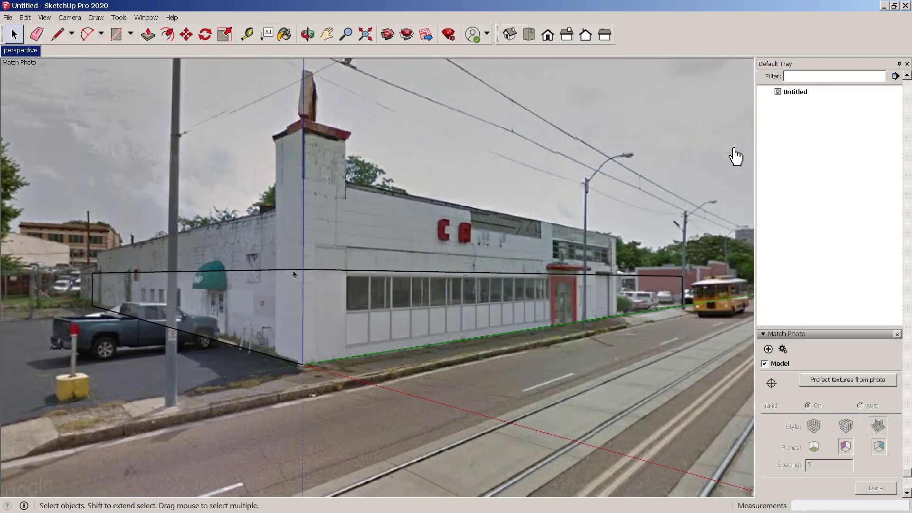
- Measure the wall height with the Tape Measure and select the left wall face
{"action": "key", "text": "t"}
{"action": "left_click", "coordinate": [303, 269]}
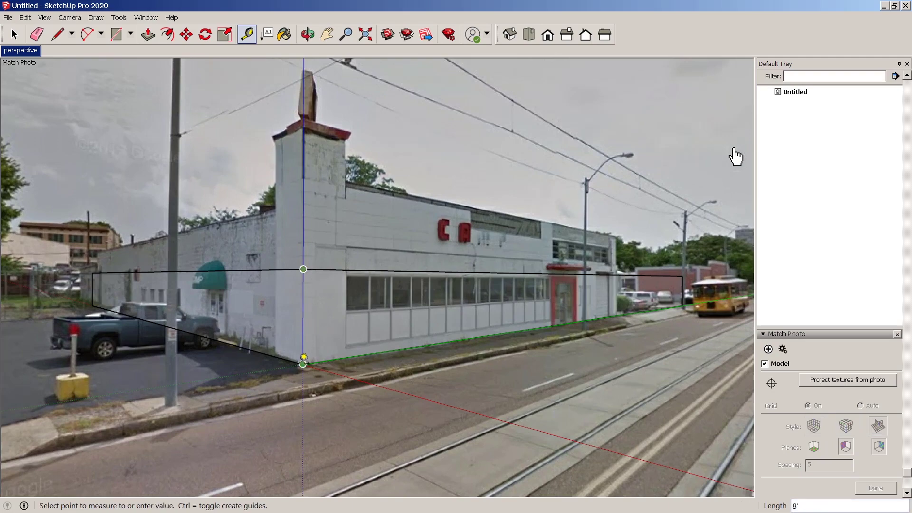
{"action": "key", "text": "space"}
{"action": "scroll", "coordinate": [736, 157], "scroll_direction": "down", "scroll_amount": 3}
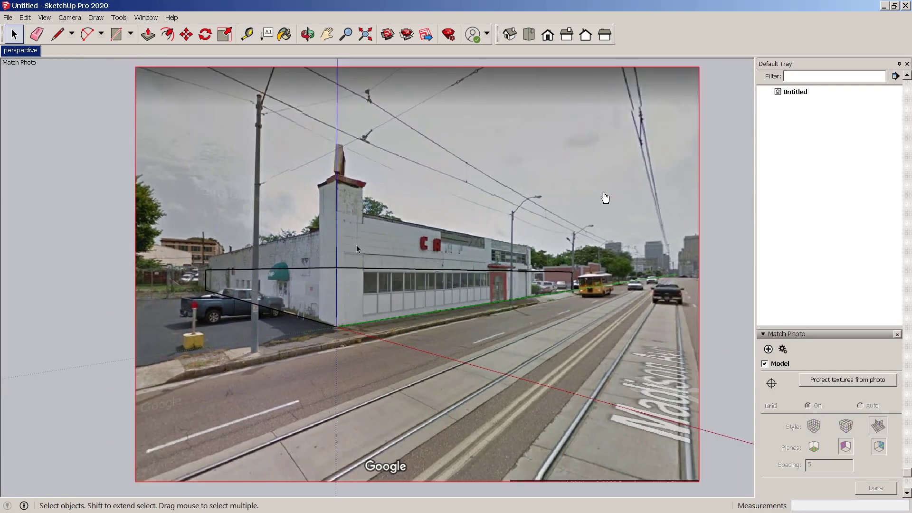
{"action": "scroll", "coordinate": [372, 272], "scroll_direction": "up", "scroll_amount": 4}
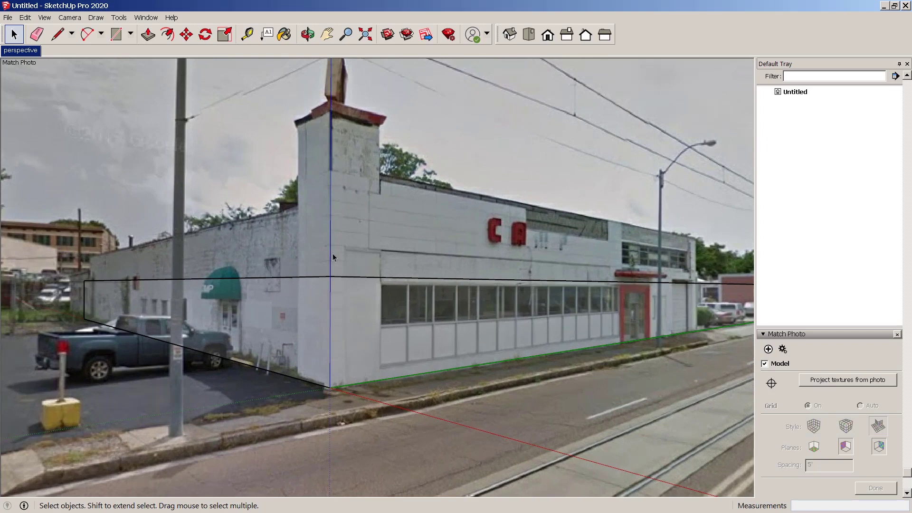
{"action": "left_click", "coordinate": [310, 281]}
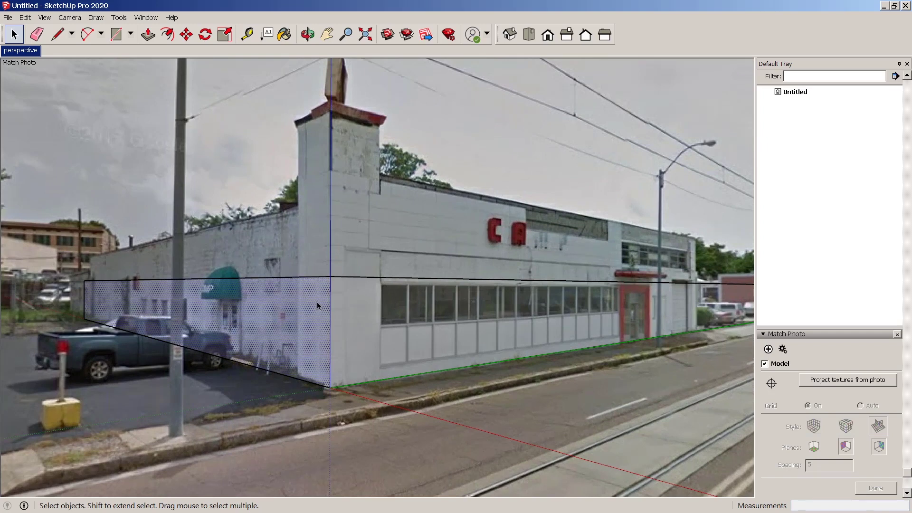
- Draw a vertical edge down the left wall face and select the portion left of it
{"action": "key", "text": "l"}
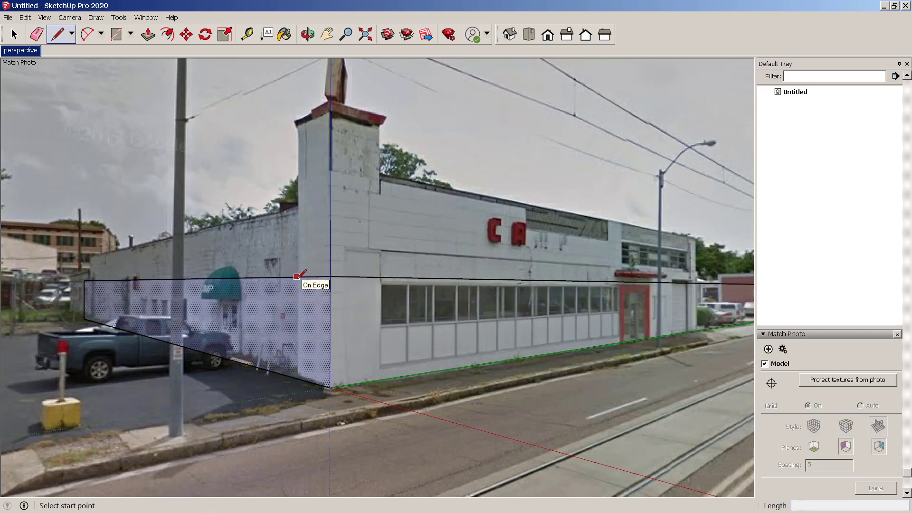
{"action": "left_click", "coordinate": [296, 276]}
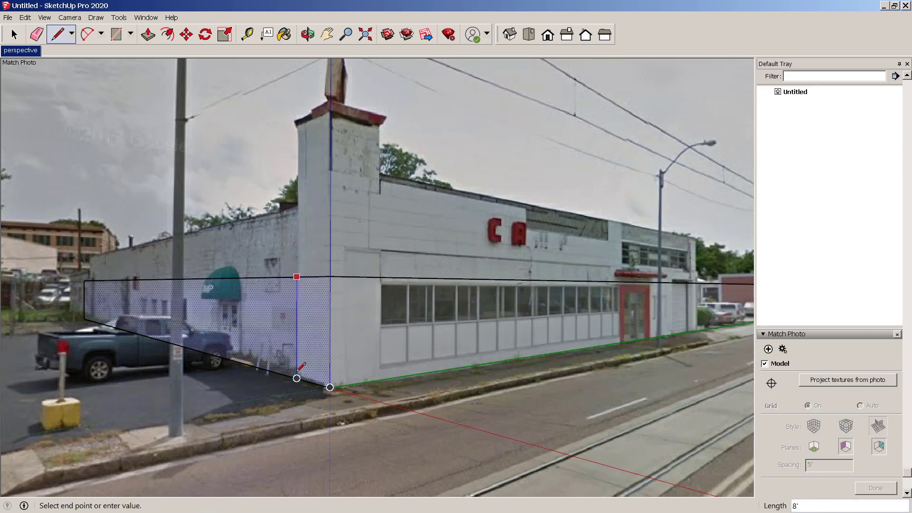
{"action": "left_click", "coordinate": [297, 378]}
{"action": "key", "text": "space"}
{"action": "left_click", "coordinate": [267, 311]}
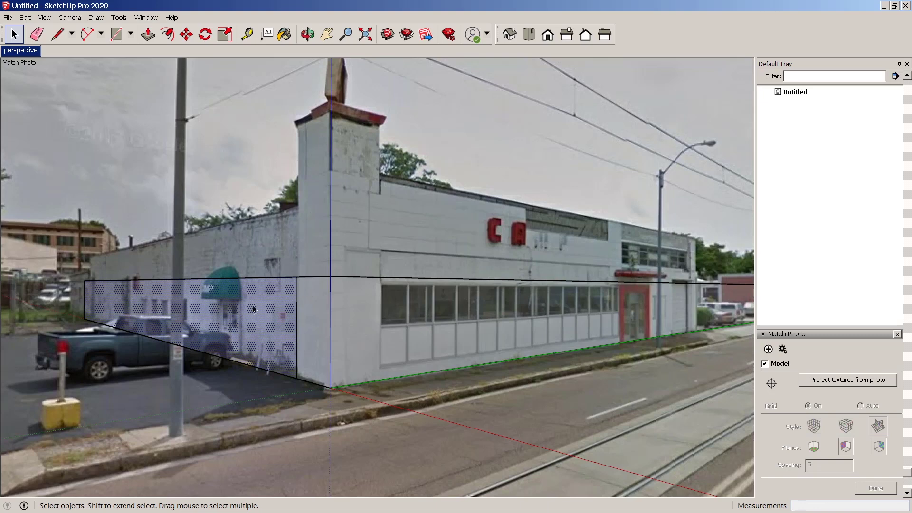
- Try pushing the left wall section back, then undo the attempt
{"action": "key", "text": "p"}
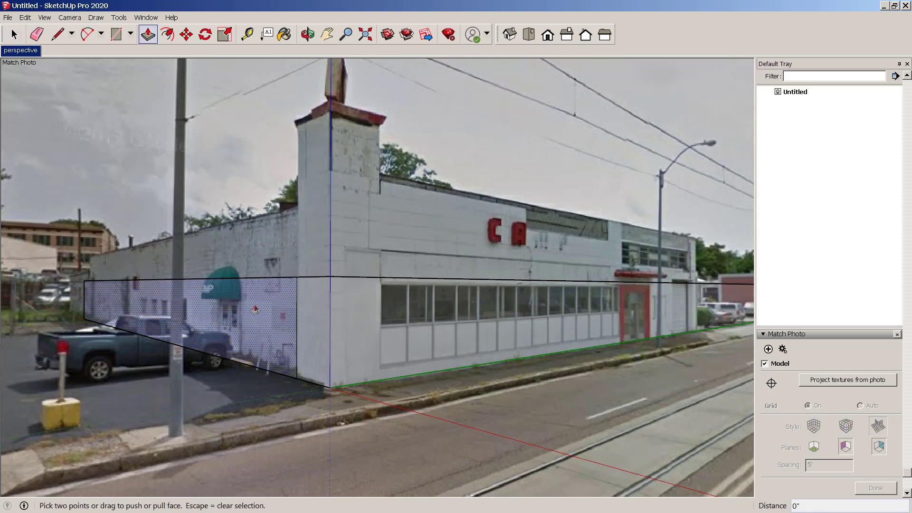
{"action": "left_click", "coordinate": [255, 306]}
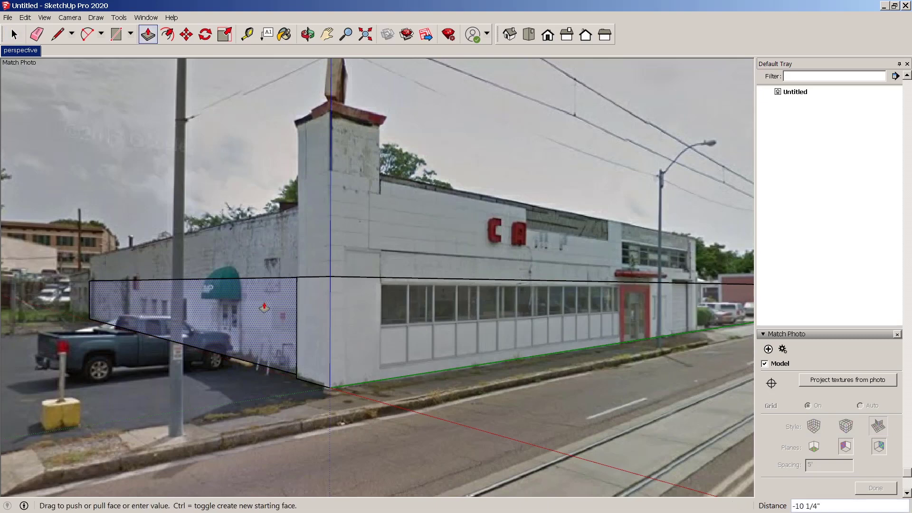
{"action": "key", "text": "q"}
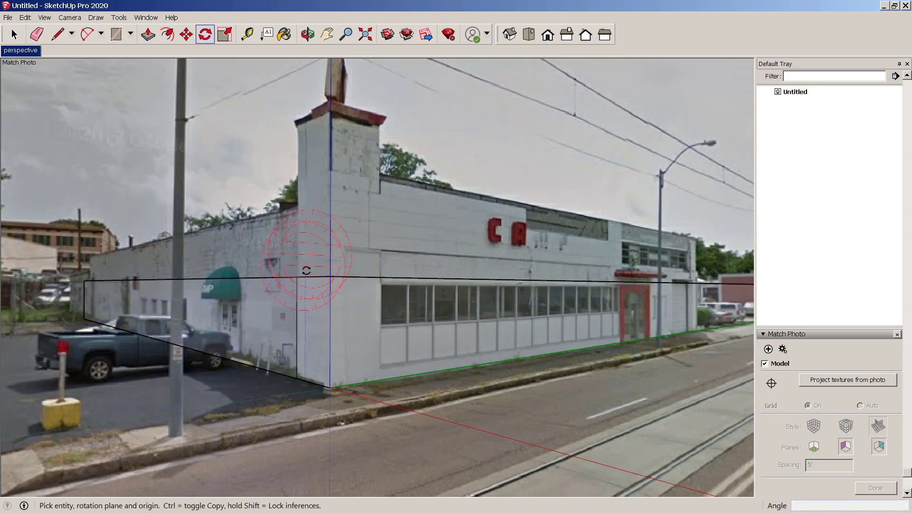
{"action": "key", "text": "space"}
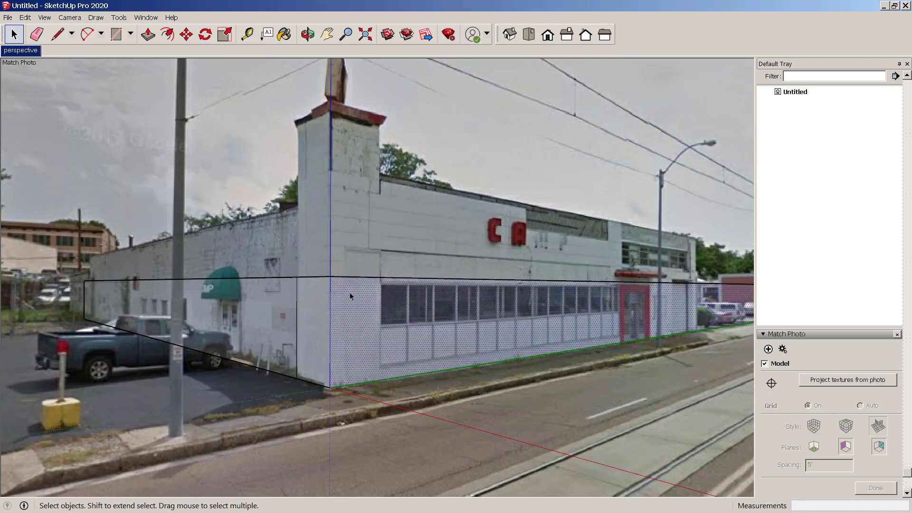
{"action": "key", "text": "ctrl+z"}
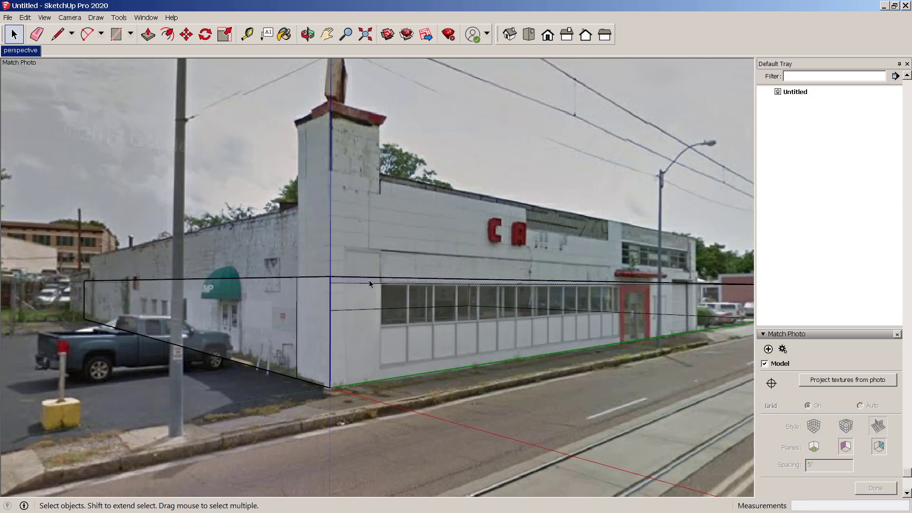
- Pull the front wall's top strip up 7' 4 1/4" to the parapet line
{"action": "key", "text": "p"}
{"action": "left_click", "coordinate": [369, 282]}
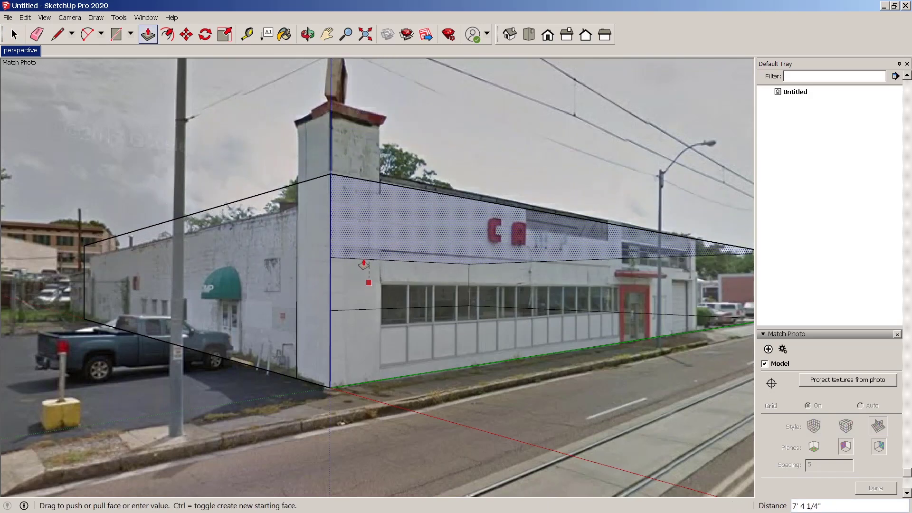
{"action": "left_click", "coordinate": [363, 264]}
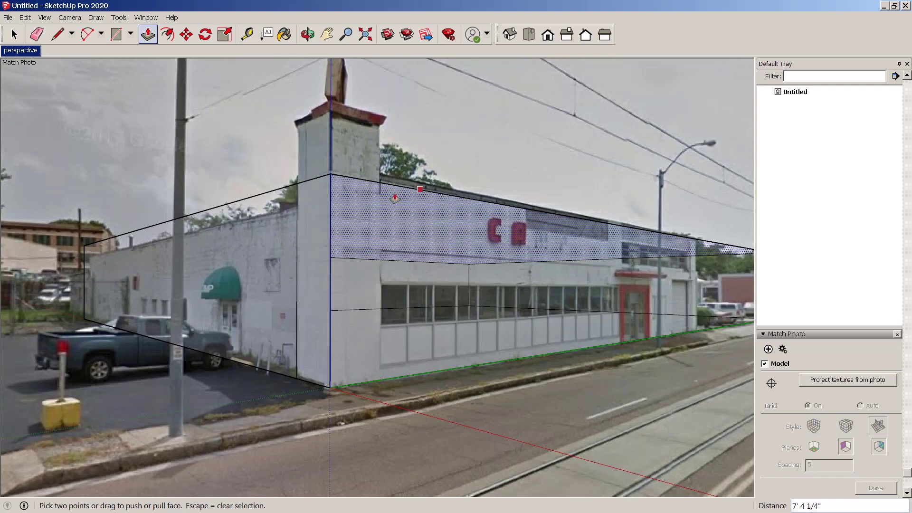
{"action": "key", "text": "space"}
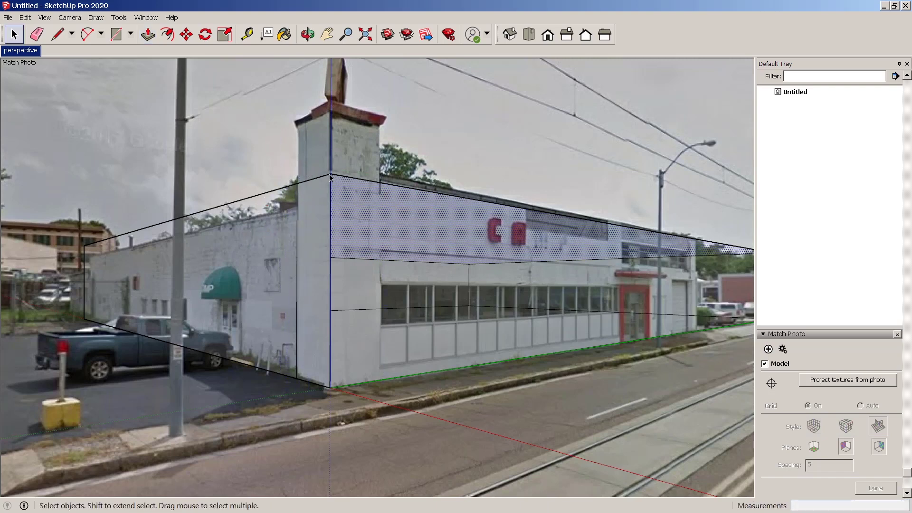
- Draw a vertical line from the roof edge to the wall base, splitting the front
{"action": "key", "text": "l"}
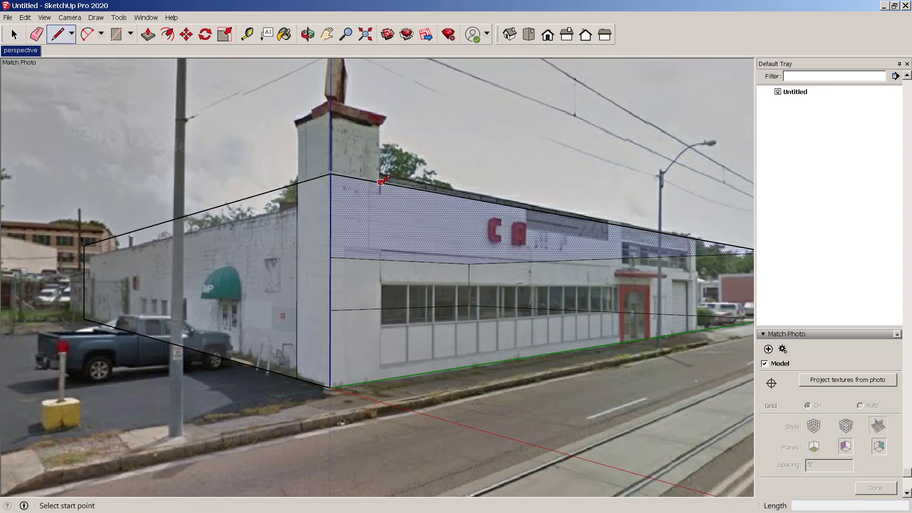
{"action": "left_click", "coordinate": [380, 182]}
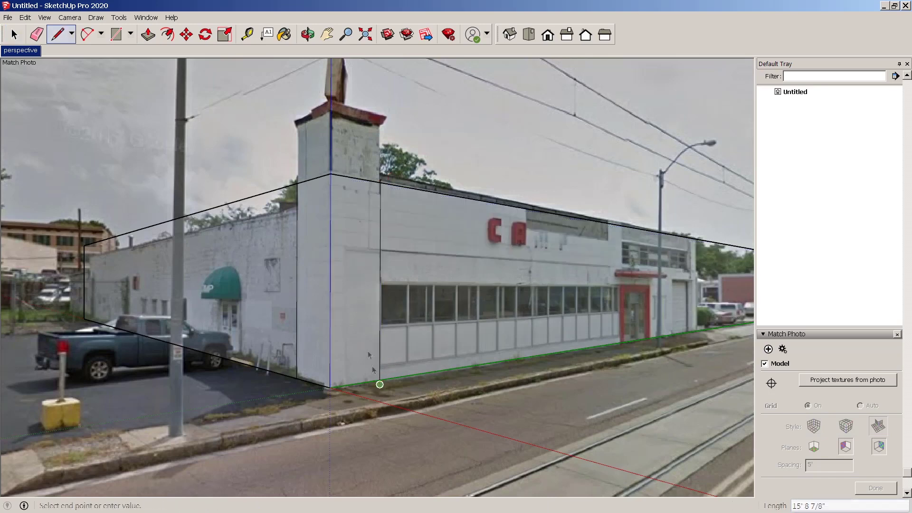
{"action": "left_click", "coordinate": [379, 384]}
{"action": "key", "text": "space"}
{"action": "middle_click_drag", "start_coordinate": [345, 200], "coordinate": [342, 159]}
{"action": "scroll", "coordinate": [411, 255], "scroll_direction": "down", "scroll_amount": 2}
- Outline a small square face at the roof's front corner
{"action": "key", "text": "l"}
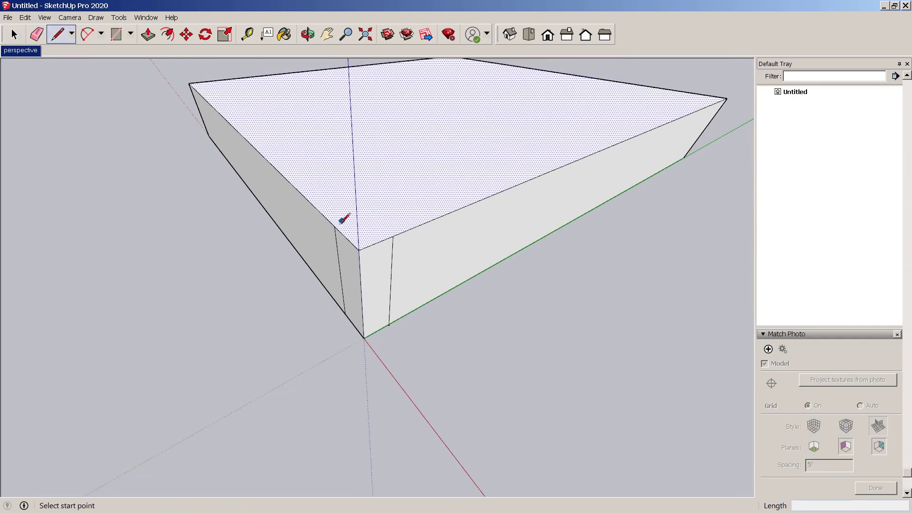
{"action": "left_click", "coordinate": [335, 226]}
{"action": "left_click", "coordinate": [373, 213]}
{"action": "left_click", "coordinate": [392, 236]}
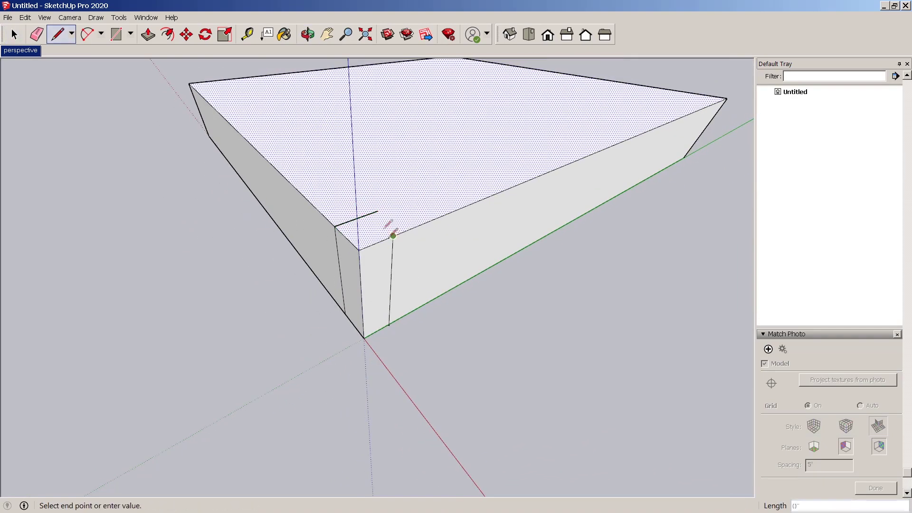
{"action": "left_click", "coordinate": [374, 213]}
{"action": "key", "text": "space"}
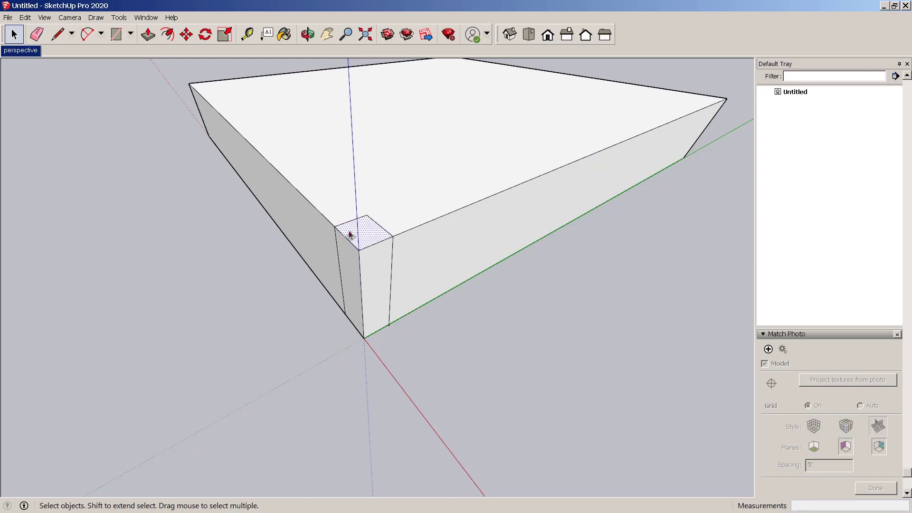
- Raise the corner square into a column above the roof and return to the 'perspective' photo scene
{"action": "key", "text": "p"}
{"action": "left_click", "coordinate": [349, 233]}
{"action": "left_click", "coordinate": [366, 187]}
{"action": "left_click", "coordinate": [14, 35]}
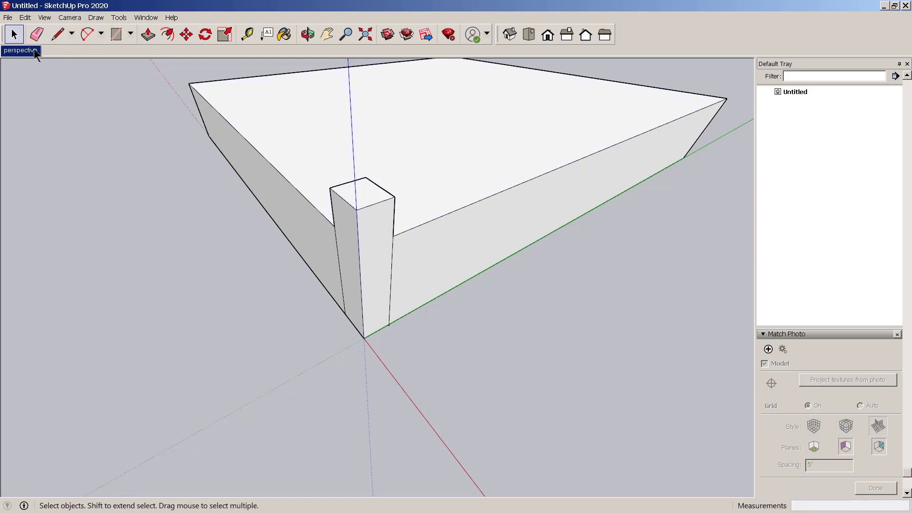
{"action": "left_click", "coordinate": [35, 52]}
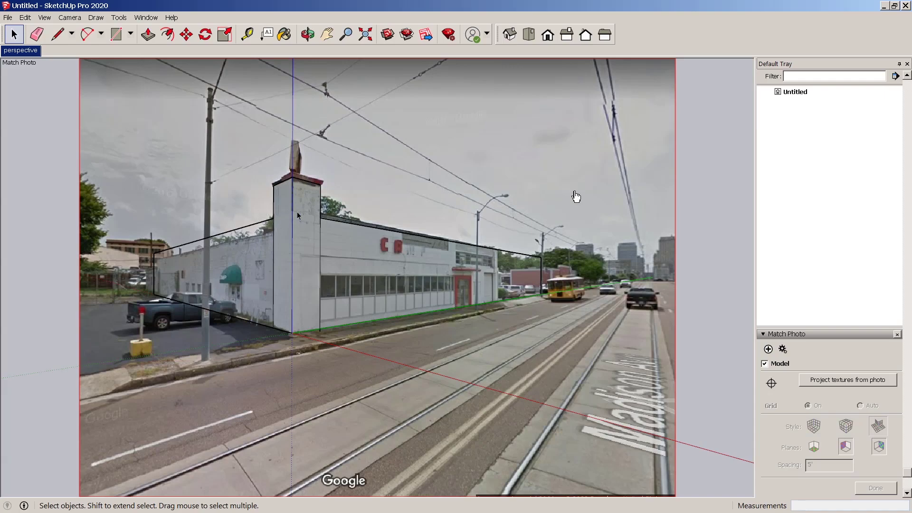
{"action": "middle_click_drag", "start_coordinate": [297, 215], "coordinate": [304, 235]}
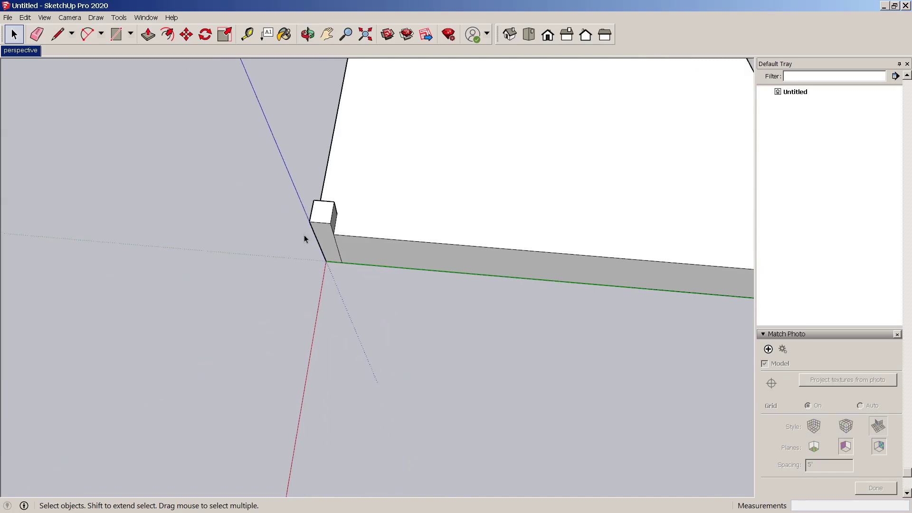
- Draw a line from the corner column to the roof's far edge, splitting the roof
{"action": "key", "text": "l"}
{"action": "left_click", "coordinate": [338, 209]}
{"action": "scroll", "coordinate": [361, 213], "scroll_direction": "down", "scroll_amount": 2}
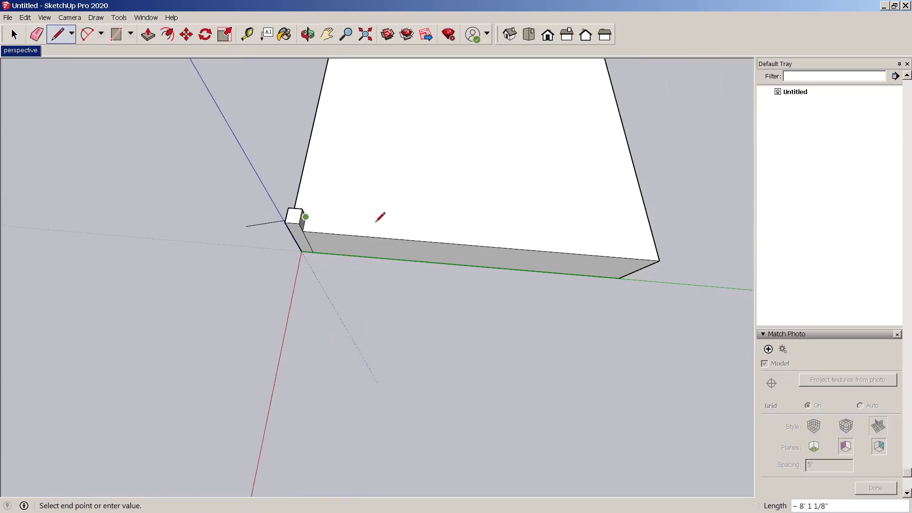
{"action": "left_click", "coordinate": [655, 245]}
{"action": "key", "text": "space"}
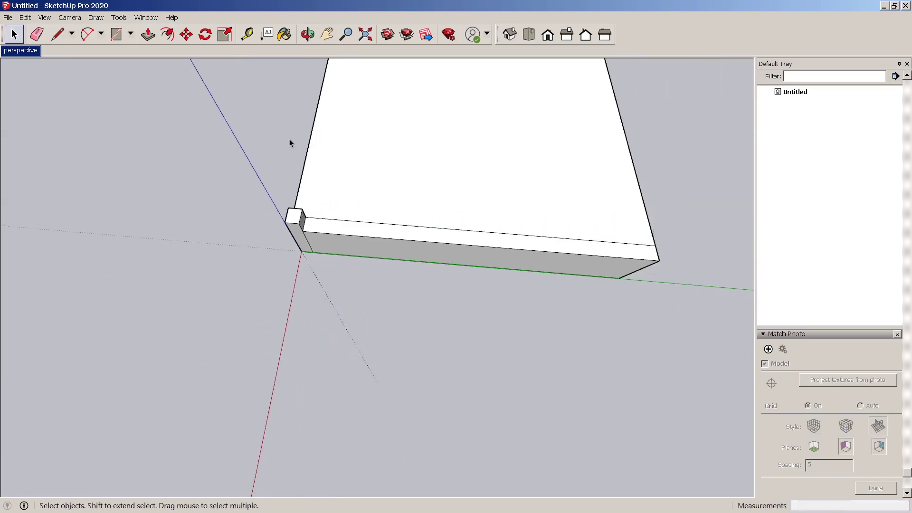
{"action": "left_click", "coordinate": [20, 50]}
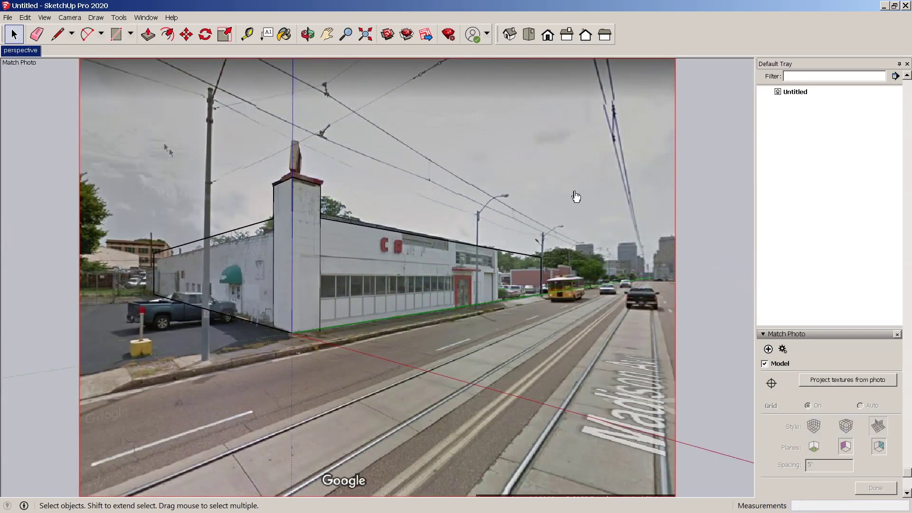
- Select the left wall face and its top edge, orbiting below the model to inspect it
{"action": "left_click", "coordinate": [229, 265]}
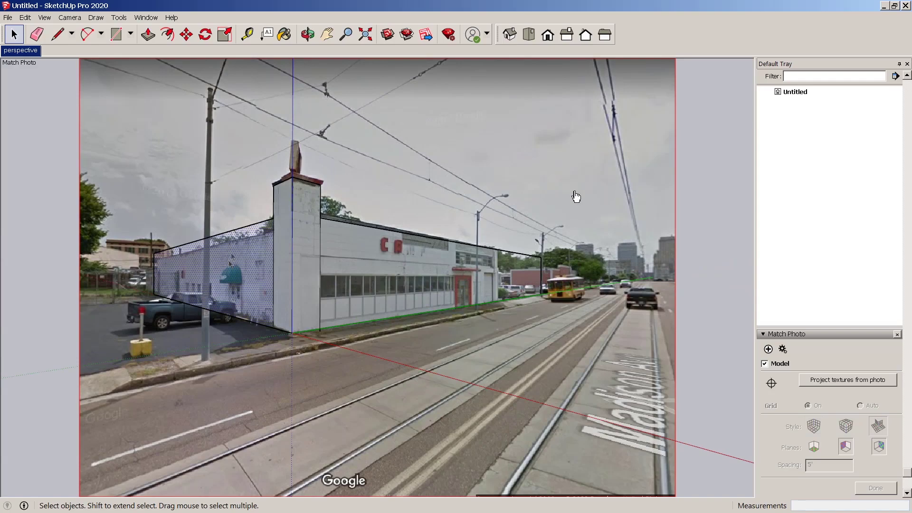
{"action": "scroll", "coordinate": [250, 227], "scroll_direction": "up", "scroll_amount": 4}
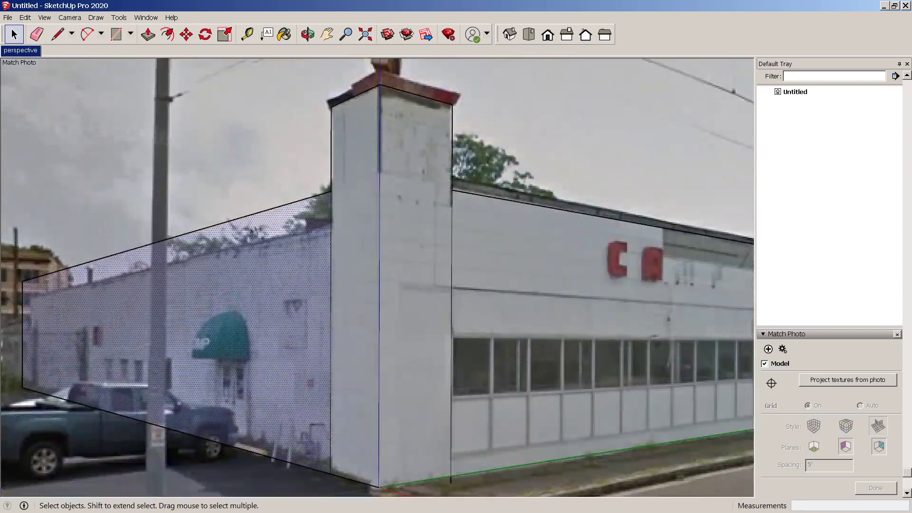
{"action": "left_click", "coordinate": [311, 201]}
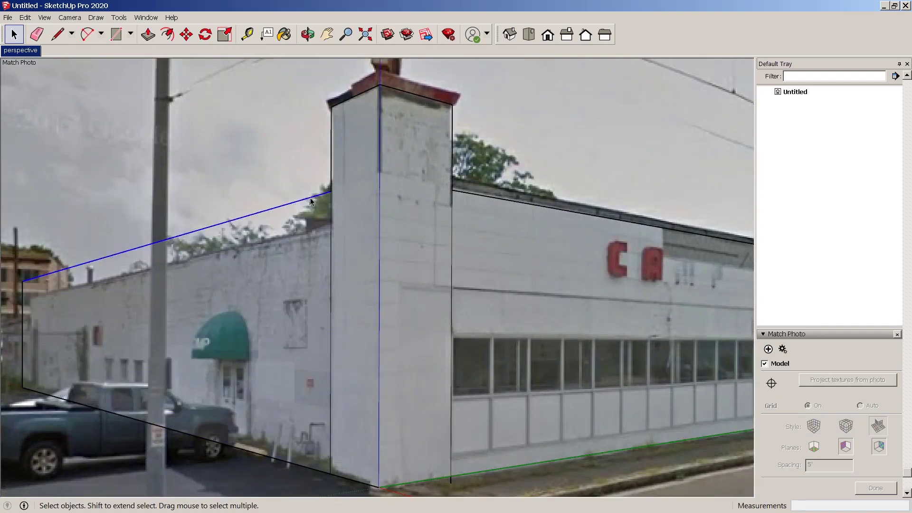
{"action": "middle_click_drag", "start_coordinate": [311, 200], "coordinate": [307, 291]}
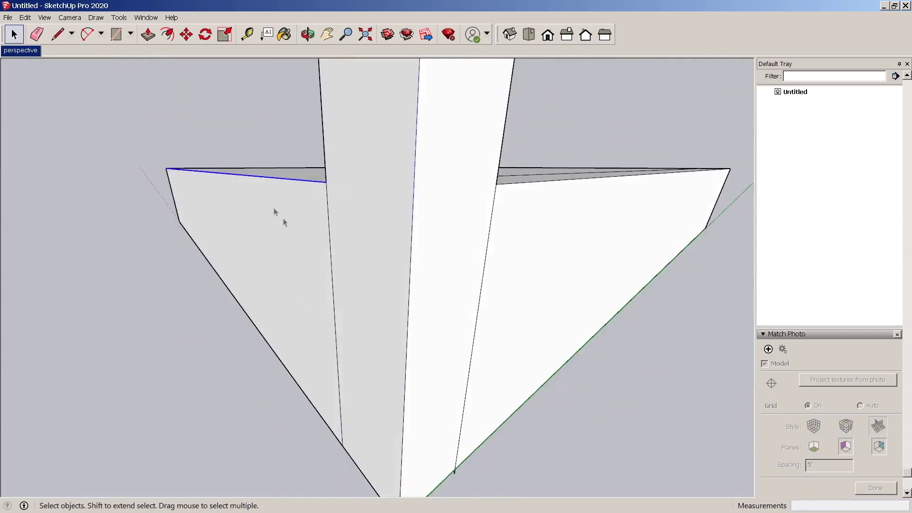
{"action": "left_click", "coordinate": [17, 51]}
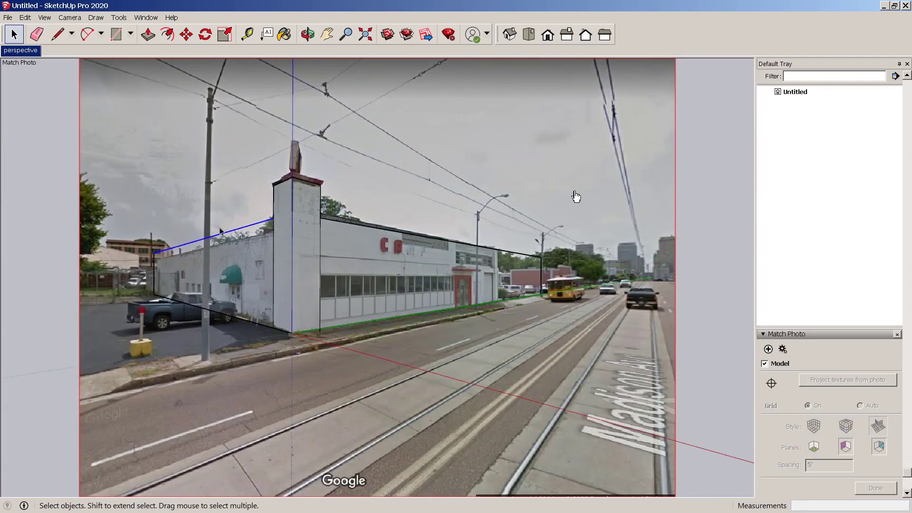
- Push the left wall's upper strip down to the lower building's roofline
{"action": "scroll", "coordinate": [239, 241], "scroll_direction": "up", "scroll_amount": 3}
{"action": "left_click", "coordinate": [251, 248]}
{"action": "left_click", "coordinate": [257, 242]}
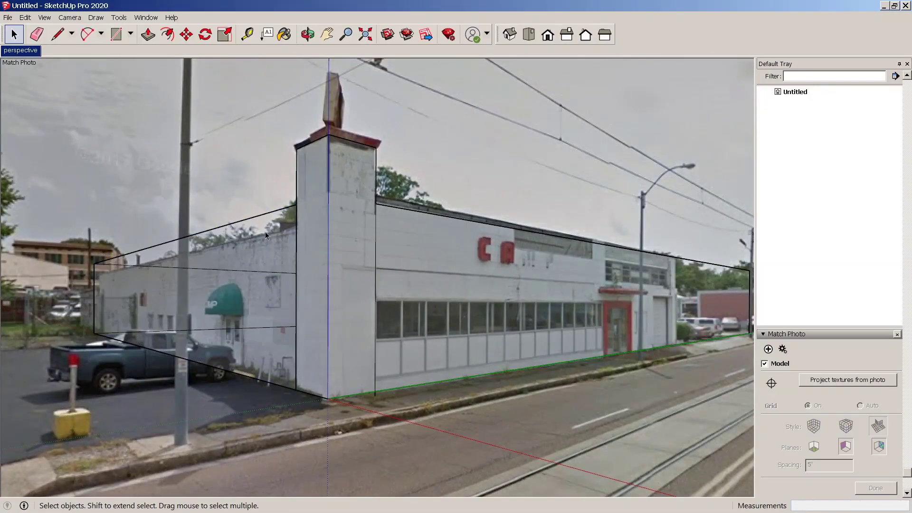
{"action": "left_click", "coordinate": [261, 234]}
{"action": "key", "text": "p"}
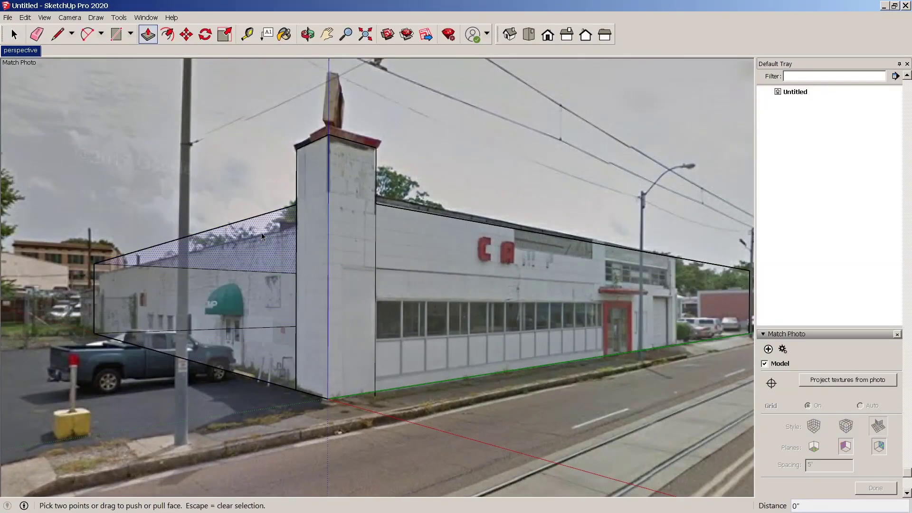
{"action": "left_click", "coordinate": [261, 233]}
{"action": "left_click", "coordinate": [259, 248]}
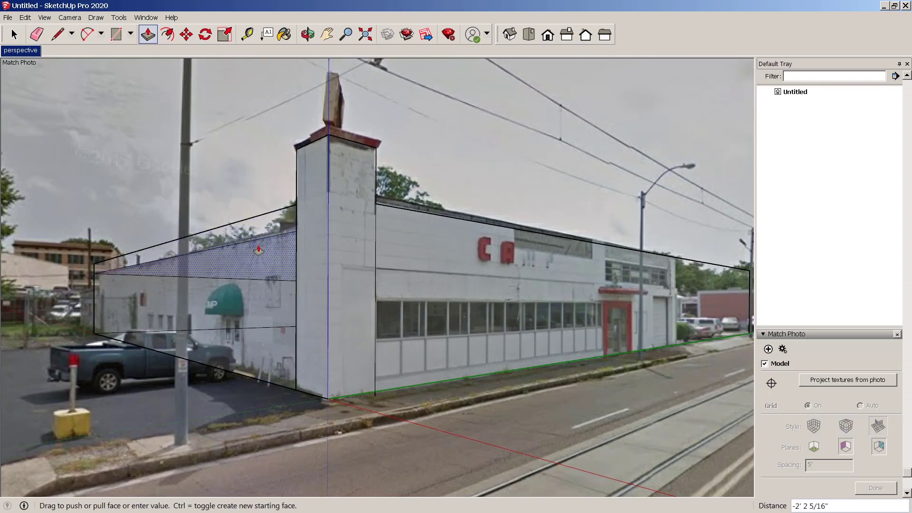
{"action": "key", "text": "space"}
- Delete the leftover sloped face on the left wing
{"action": "left_click", "coordinate": [263, 217]}
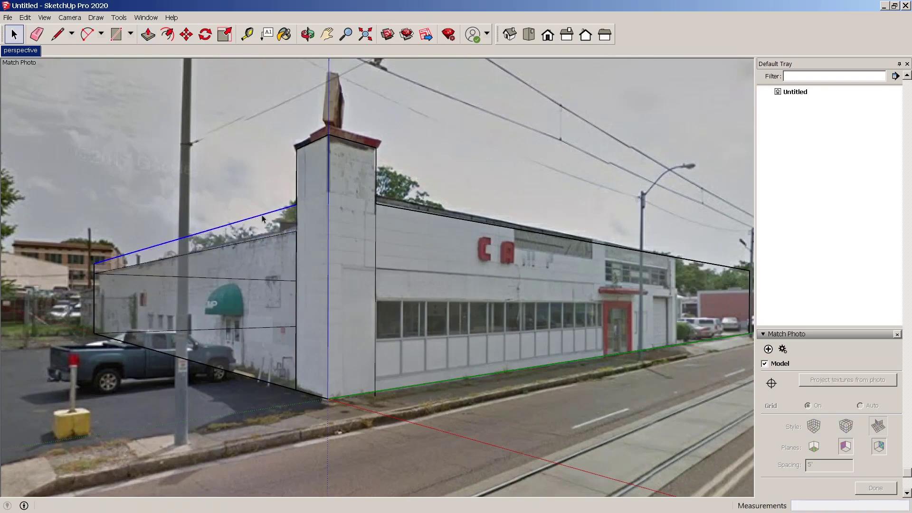
{"action": "middle_click_drag", "start_coordinate": [255, 179], "coordinate": [258, 203]}
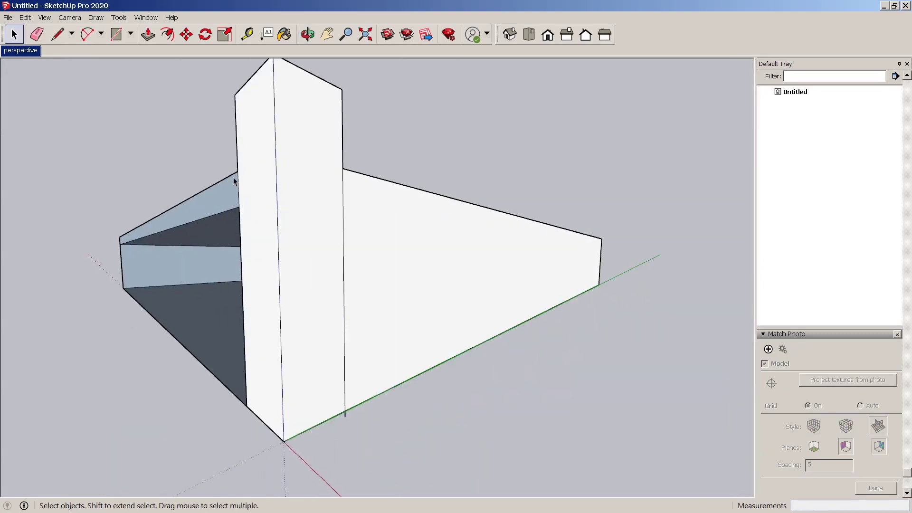
{"action": "left_click", "coordinate": [233, 181]}
{"action": "key", "text": "Delete"}
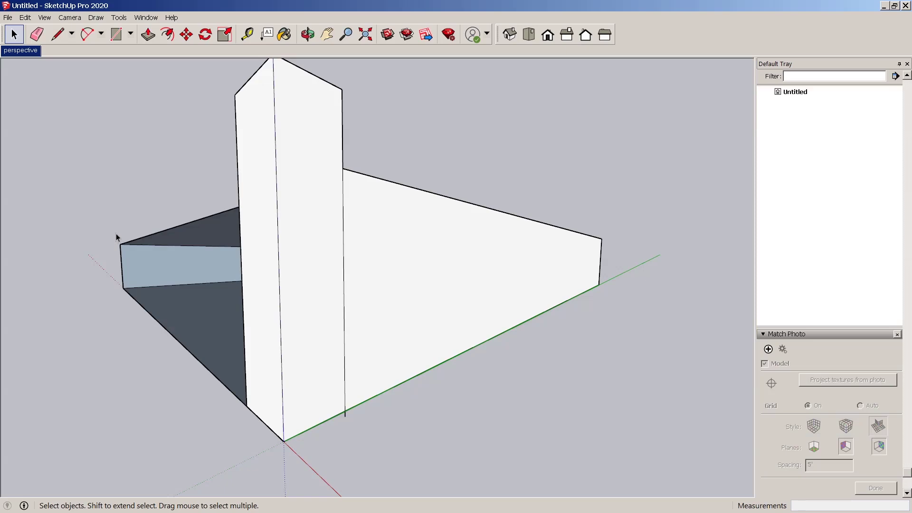
- Redraw the left wall's closing edge and return to the matched street-photo view
{"action": "key", "text": "l"}
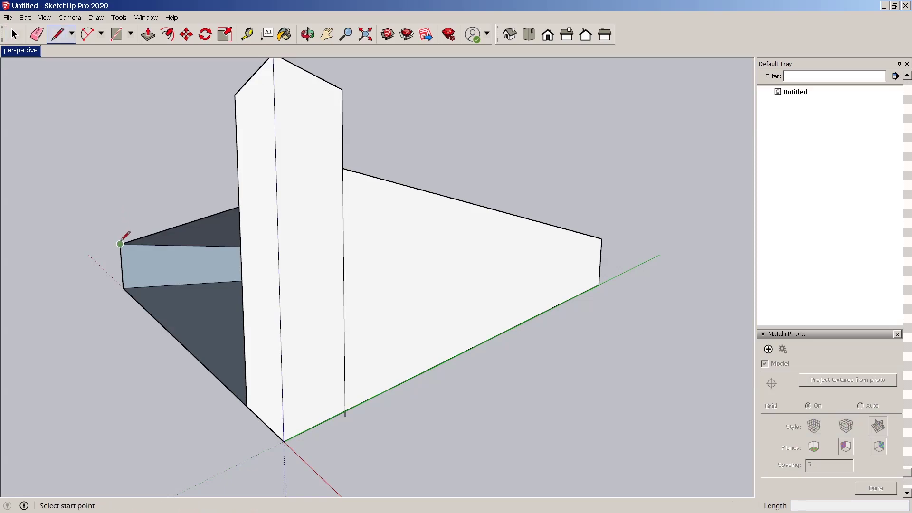
{"action": "left_click", "coordinate": [120, 244]}
{"action": "left_click", "coordinate": [122, 280]}
{"action": "key", "text": "space"}
{"action": "middle_click_drag", "start_coordinate": [128, 275], "coordinate": [239, 174]}
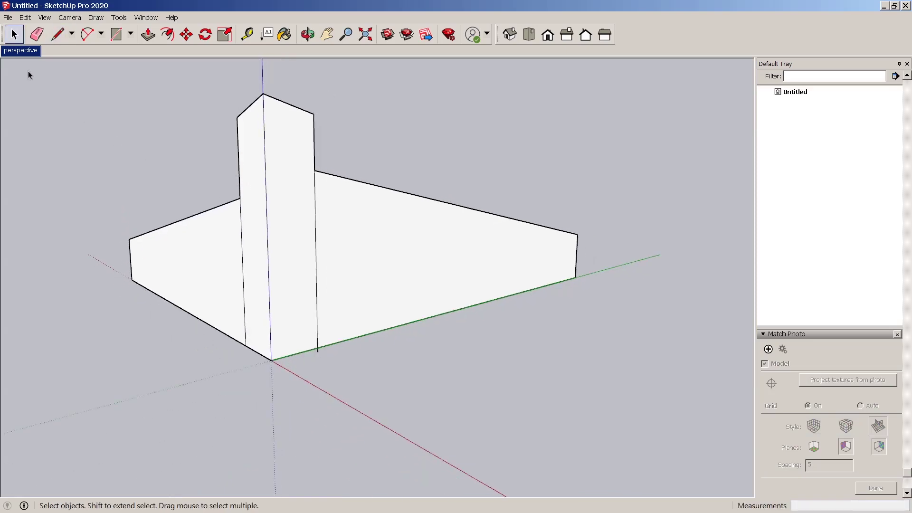
{"action": "left_click", "coordinate": [21, 50]}
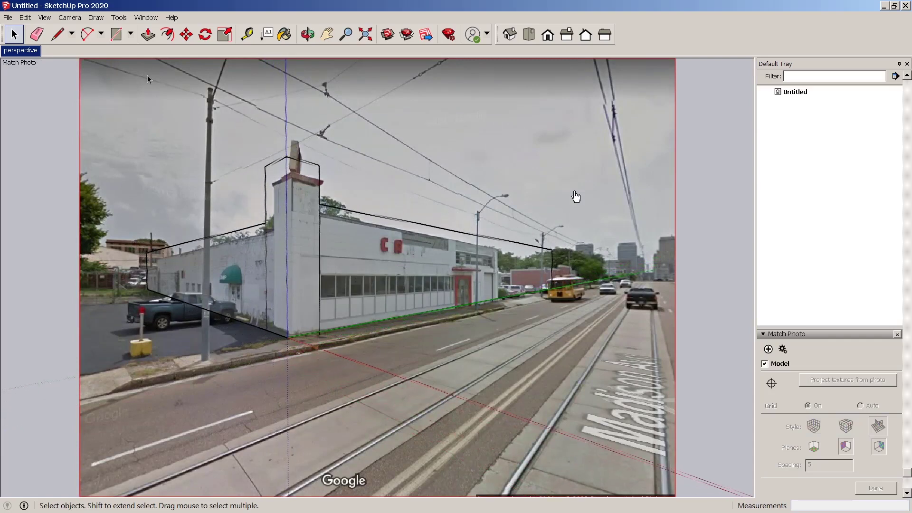
- Push the lower section of the right wall about 44' back into the building
{"action": "left_click", "coordinate": [532, 285]}
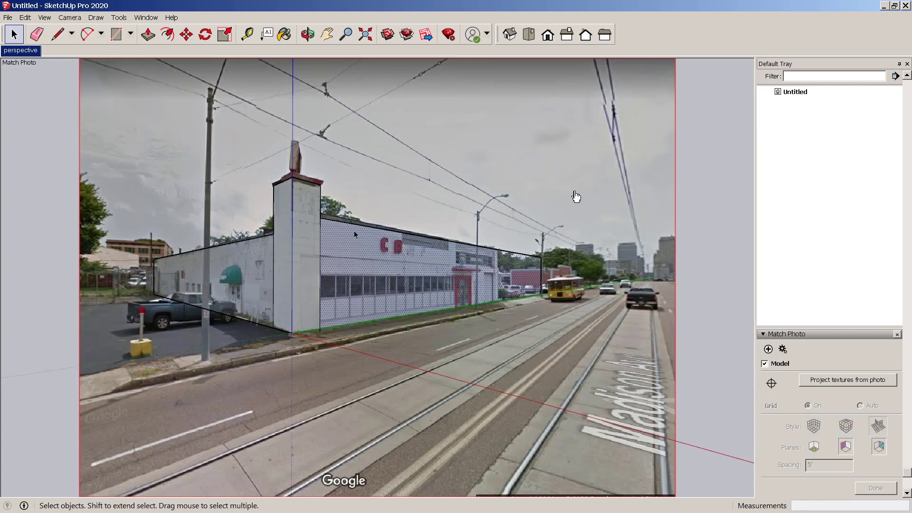
{"action": "key", "text": "Escape"}
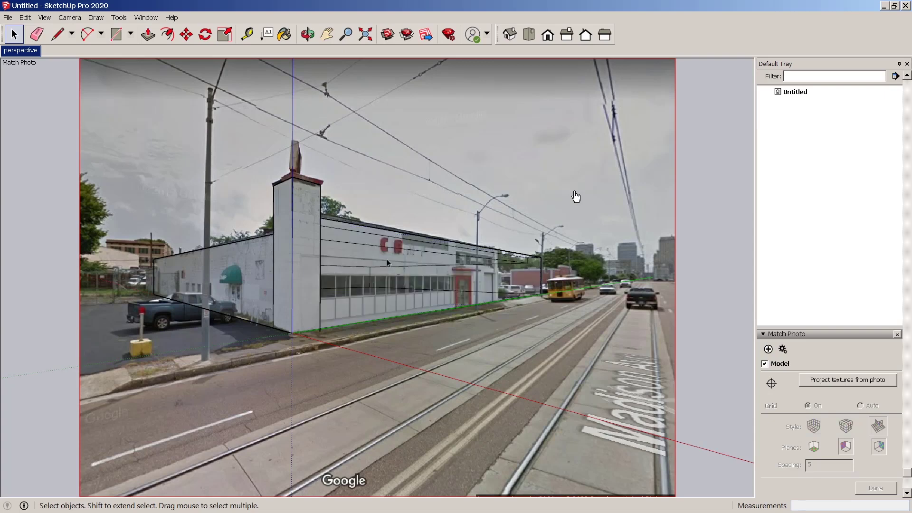
{"action": "left_click", "coordinate": [514, 283]}
{"action": "key", "text": "p"}
{"action": "left_click", "coordinate": [514, 283]}
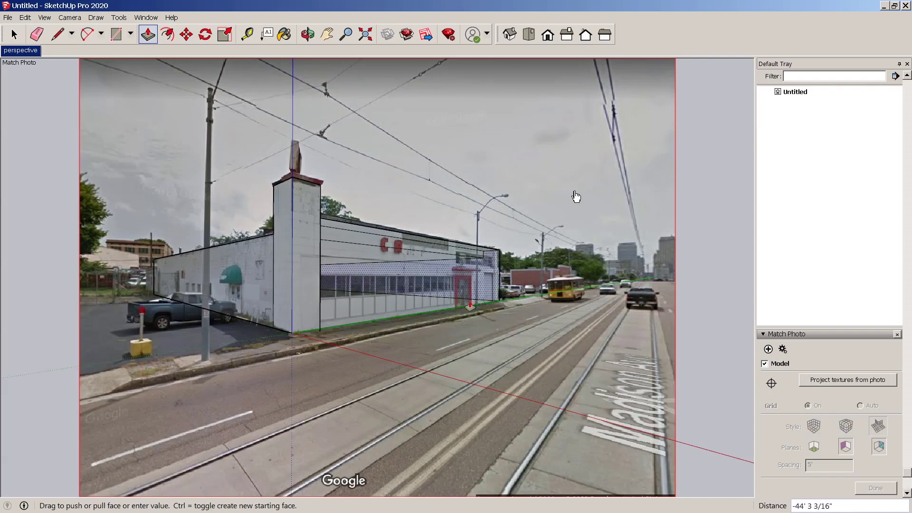
{"action": "left_click", "coordinate": [470, 305]}
{"action": "key", "text": "space"}
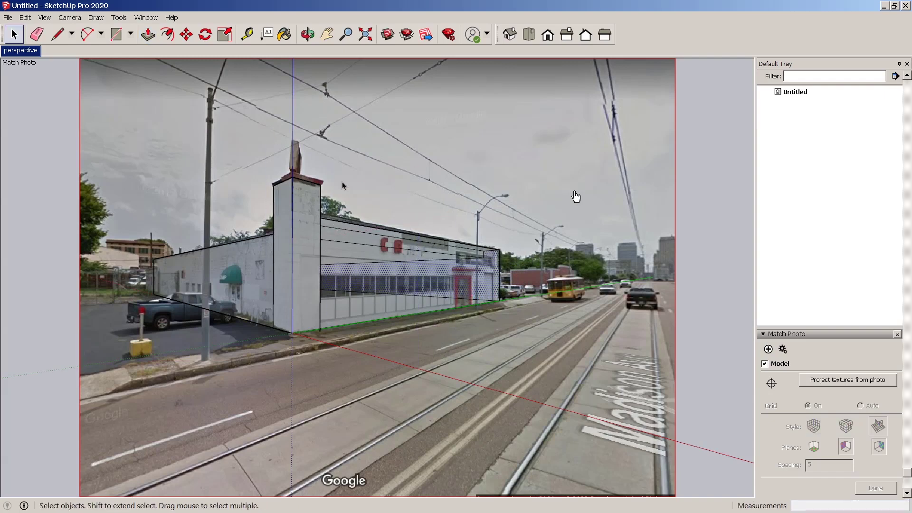
- Orbit to inspect the recessed wall, cancel a stray line, and return to the photo scene
{"action": "middle_click_drag", "start_coordinate": [475, 263], "coordinate": [420, 315]}
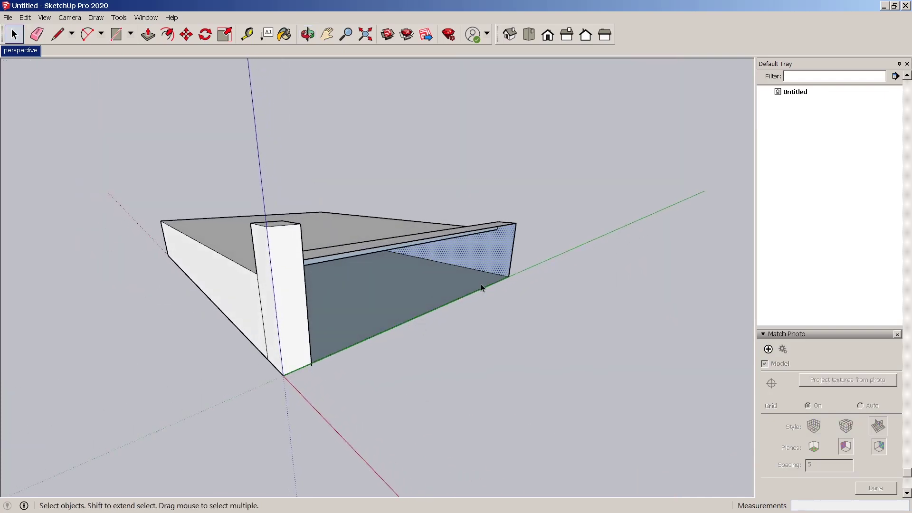
{"action": "key", "text": "l"}
{"action": "left_click", "coordinate": [515, 223]}
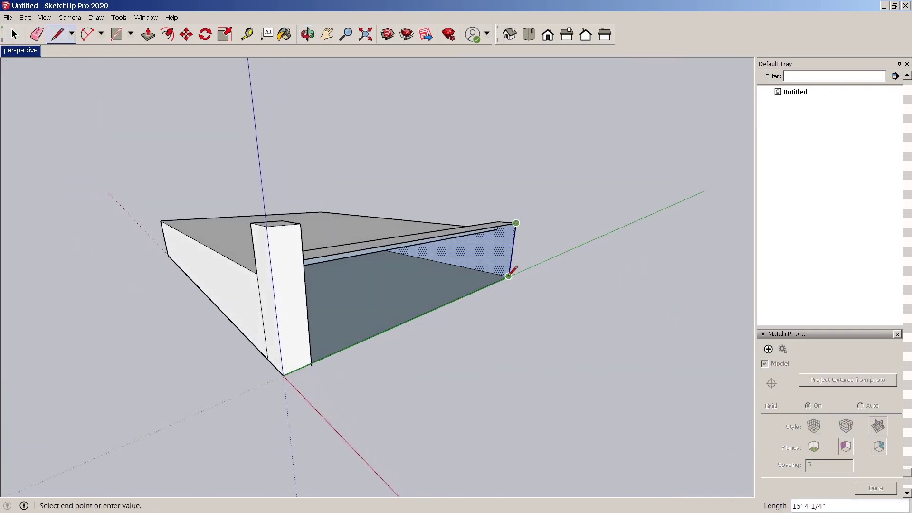
{"action": "key", "text": "space"}
{"action": "left_click", "coordinate": [23, 51]}
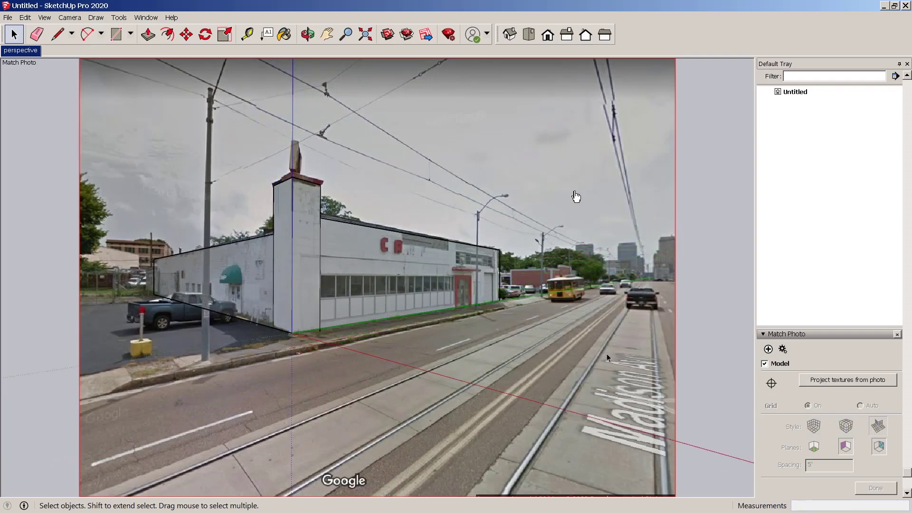
- Select all the building geometry and make it a group
{"action": "triple_click", "coordinate": [375, 263]}
{"action": "right_click", "coordinate": [376, 262]}
{"action": "left_click", "coordinate": [422, 344]}
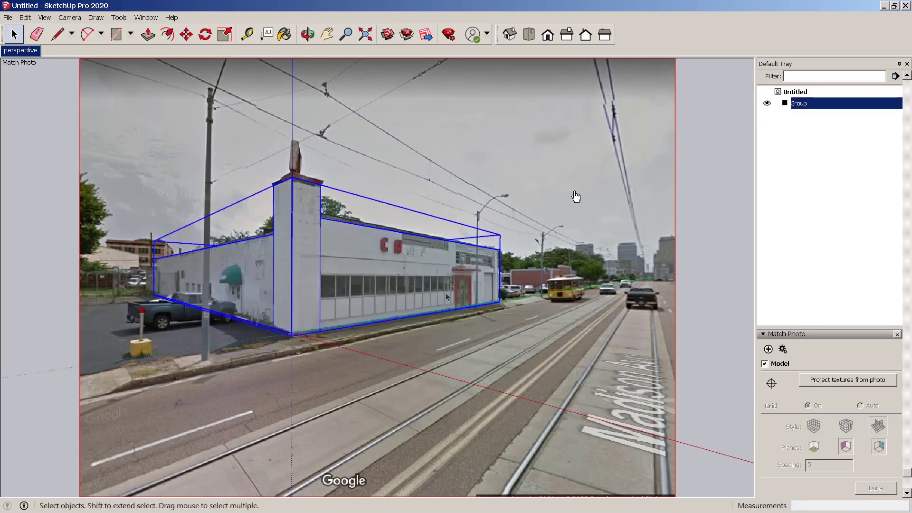
- Apply Project Photo to the group and orbit to check the textured walls
{"action": "right_click", "coordinate": [380, 262]}
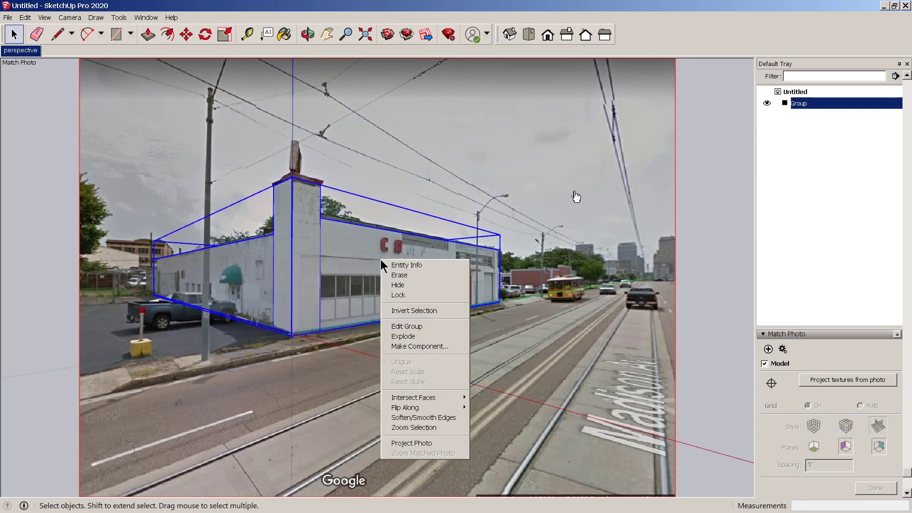
{"action": "left_click", "coordinate": [417, 443]}
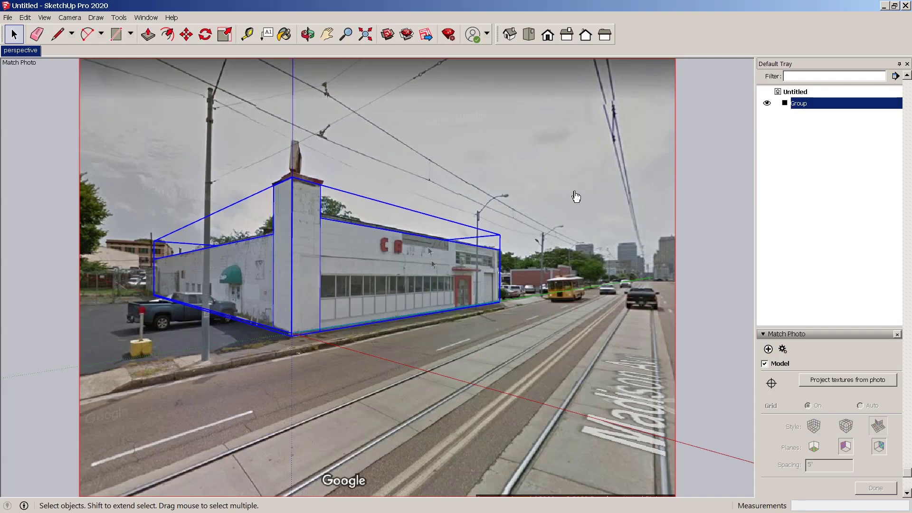
{"action": "middle_click_drag", "start_coordinate": [393, 142], "coordinate": [365, 287]}
{"action": "key", "text": "space"}
{"action": "left_click", "coordinate": [368, 258]}
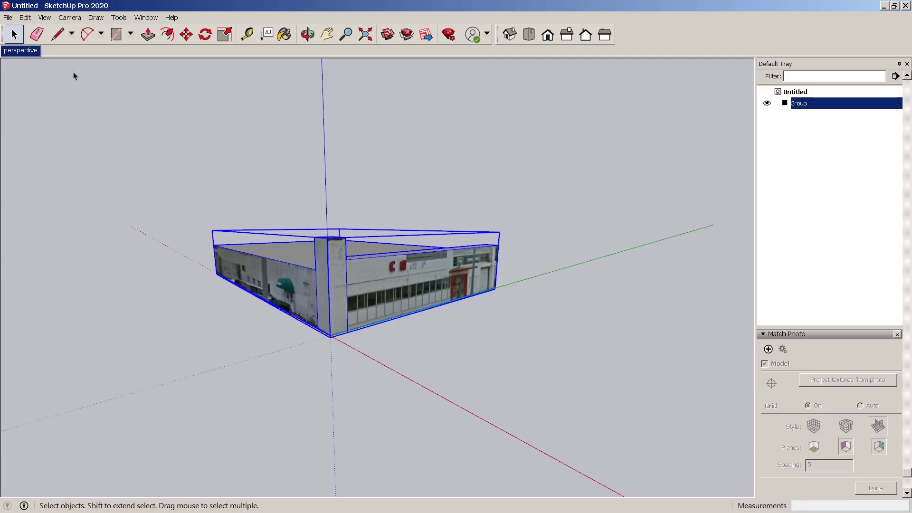
- Save the model as building-1.skp, accepting SketchUp's model repair
{"action": "left_click", "coordinate": [7, 17]}
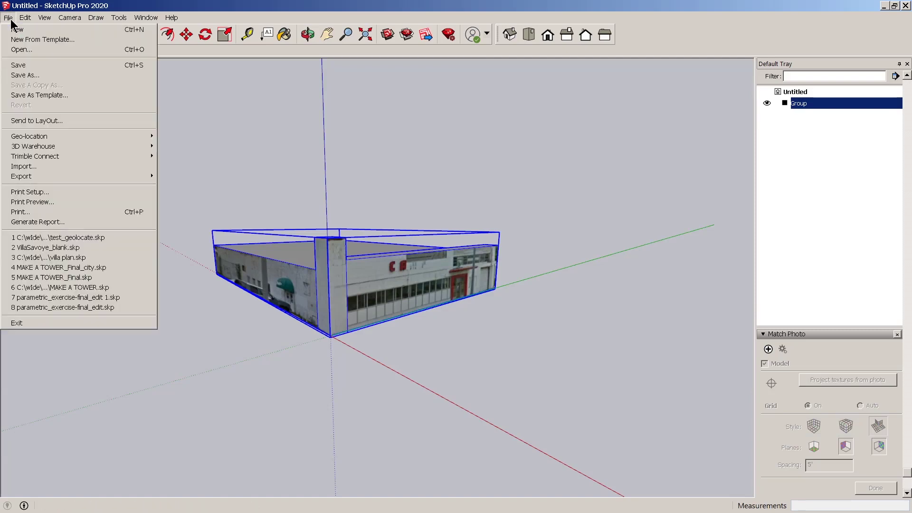
{"action": "left_click", "coordinate": [39, 76]}
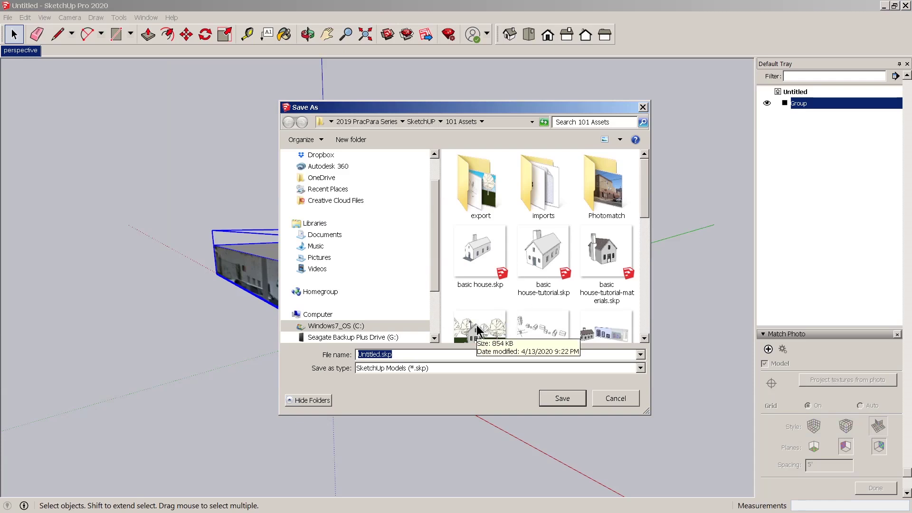
{"action": "type", "text": "building-1"}
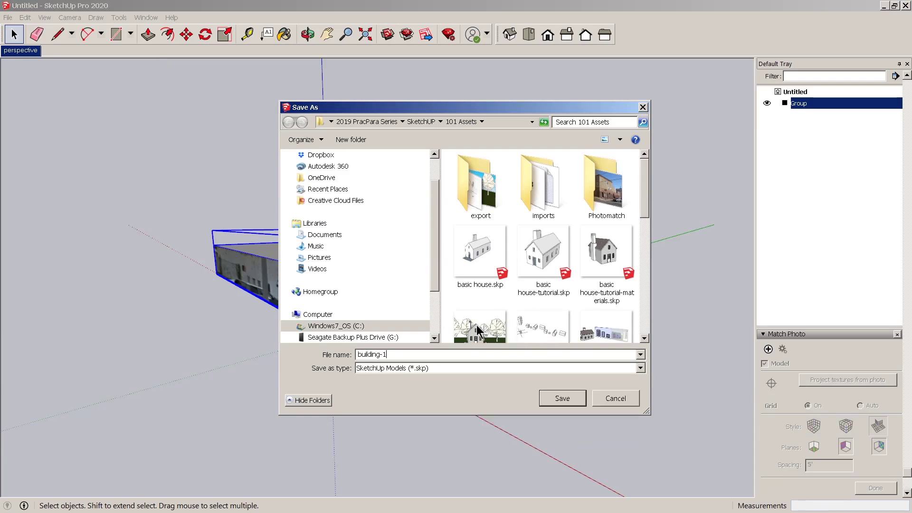
{"action": "key", "text": "Return"}
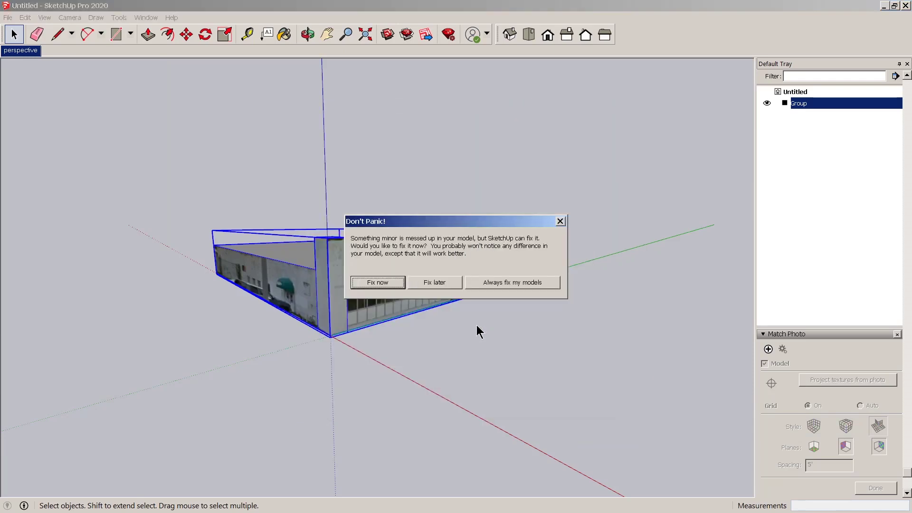
{"action": "left_click", "coordinate": [390, 280]}
{"action": "left_click", "coordinate": [406, 277]}
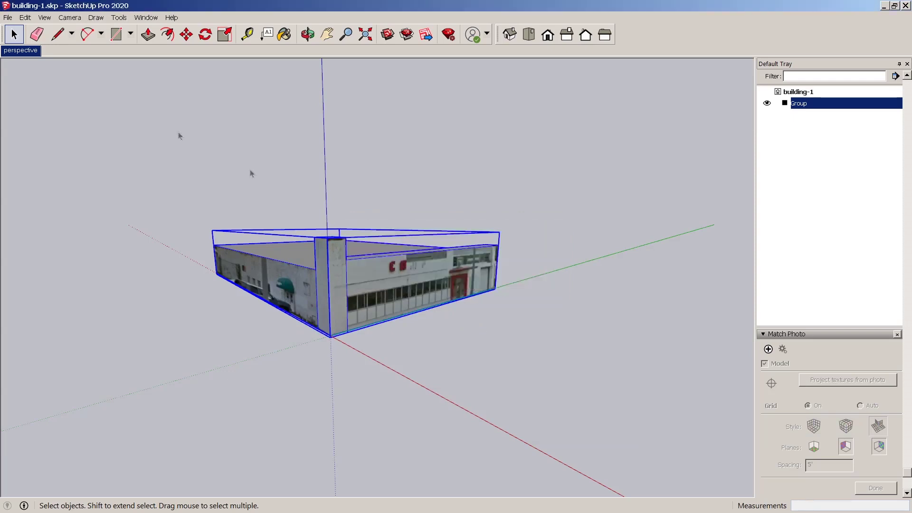
{"action": "left_click", "coordinate": [8, 18]}
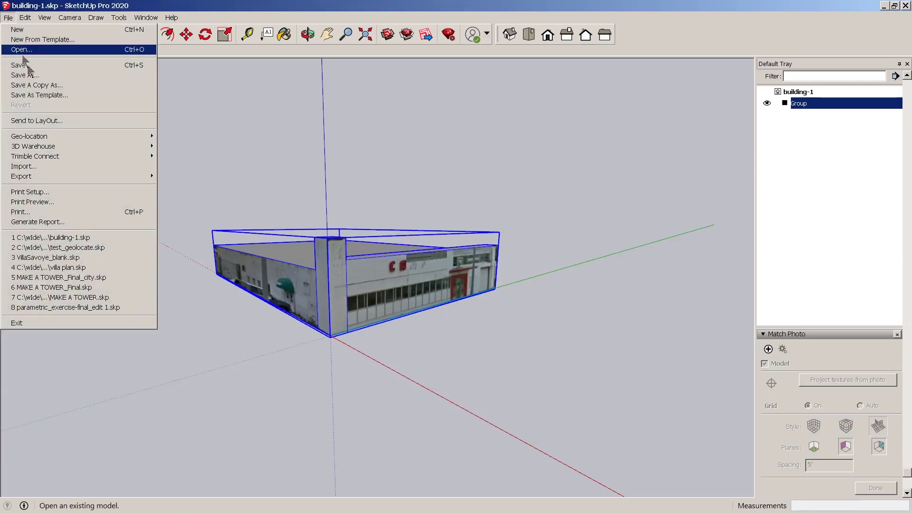
- Reopen test_geolocate.skp and import building-1.skp from the 101 Assets folder
{"action": "left_click", "coordinate": [102, 248]}
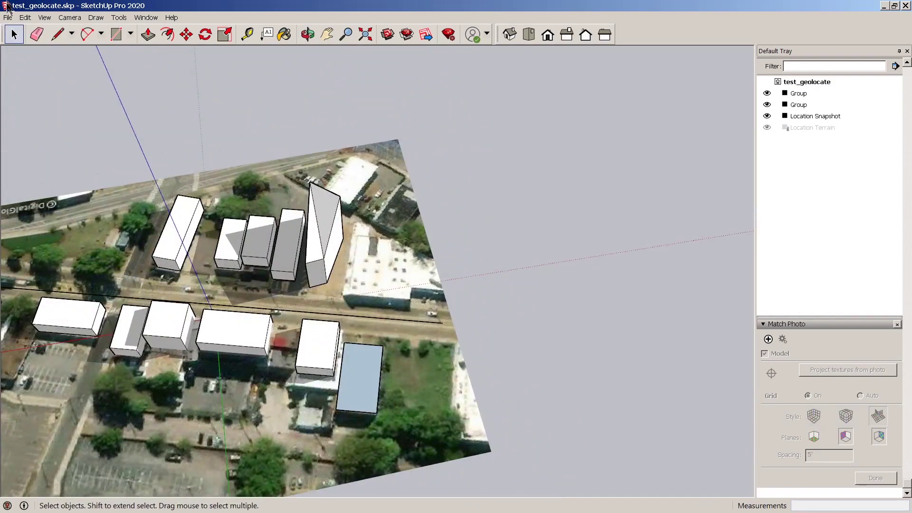
{"action": "left_click", "coordinate": [8, 17]}
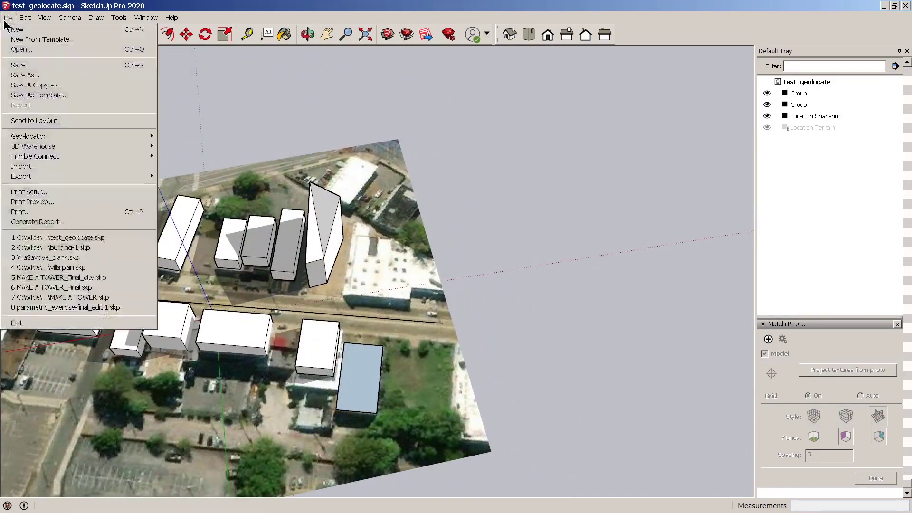
{"action": "left_click", "coordinate": [93, 166]}
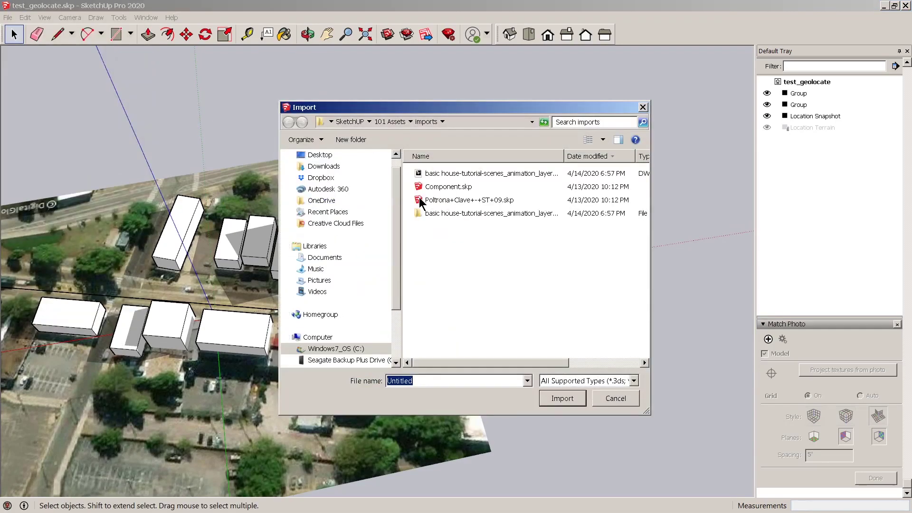
{"action": "left_click", "coordinate": [397, 123]}
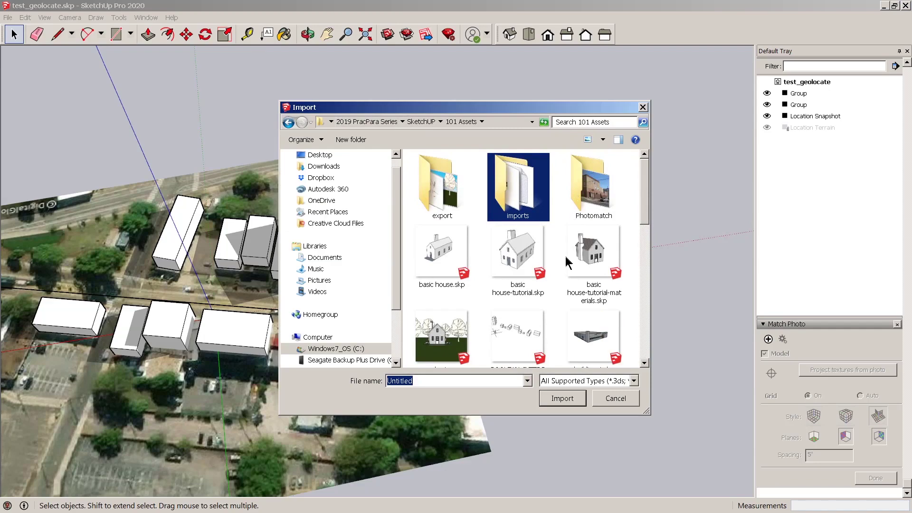
{"action": "scroll", "coordinate": [541, 274], "scroll_direction": "down", "scroll_amount": 3}
{"action": "double_click", "coordinate": [610, 203]}
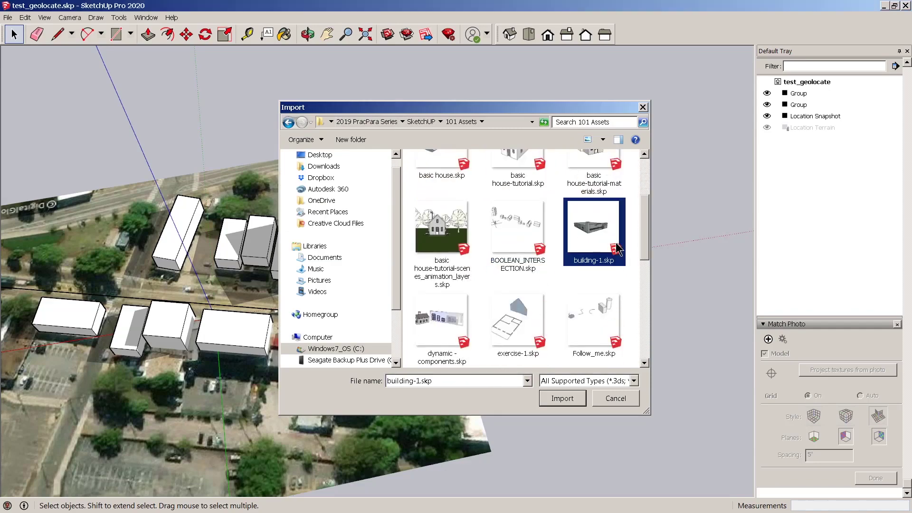
{"action": "scroll", "coordinate": [360, 273], "scroll_direction": "up", "scroll_amount": 4}
{"action": "scroll", "coordinate": [359, 273], "scroll_direction": "up", "scroll_amount": 3}
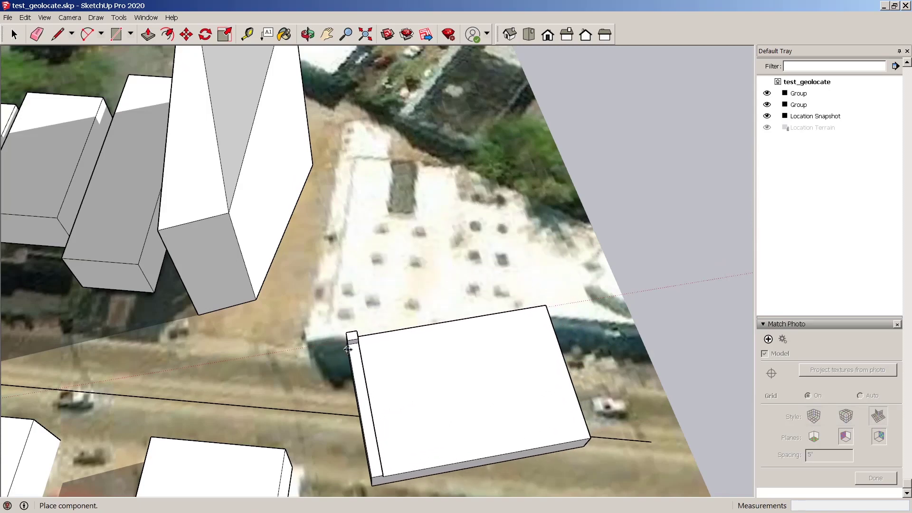
- Drop building-1 onto its rooftop and rotate it to follow the street edge
{"action": "left_click", "coordinate": [309, 343]}
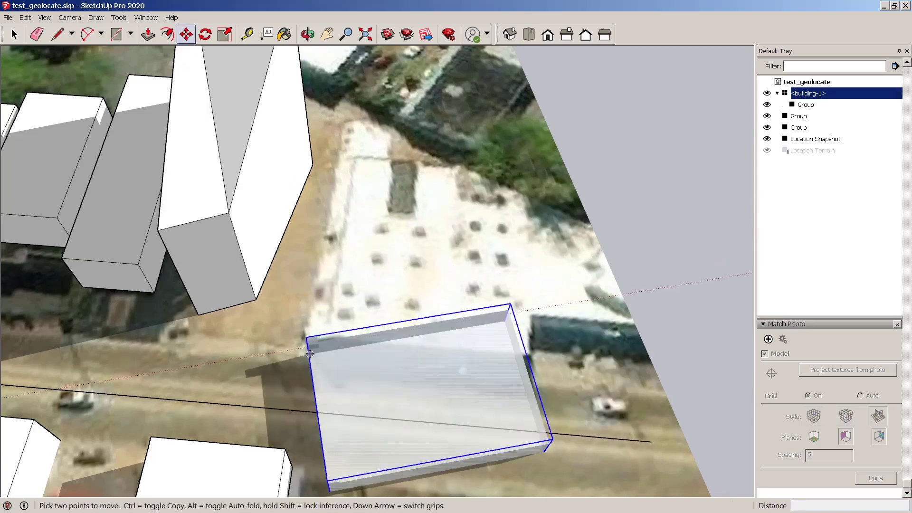
{"action": "key", "text": "q"}
{"action": "scroll", "coordinate": [291, 356], "scroll_direction": "up", "scroll_amount": 2}
{"action": "middle_click_drag", "start_coordinate": [290, 356], "coordinate": [394, 365]}
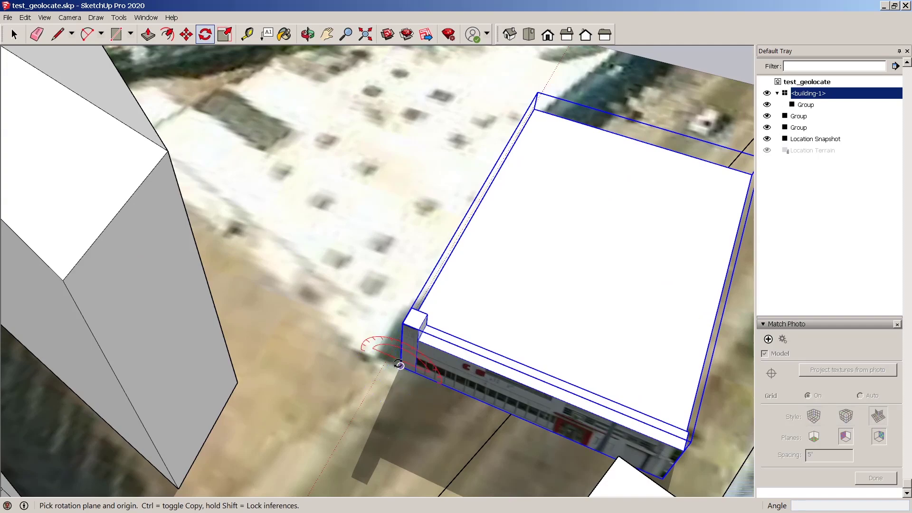
{"action": "left_click", "coordinate": [428, 377]}
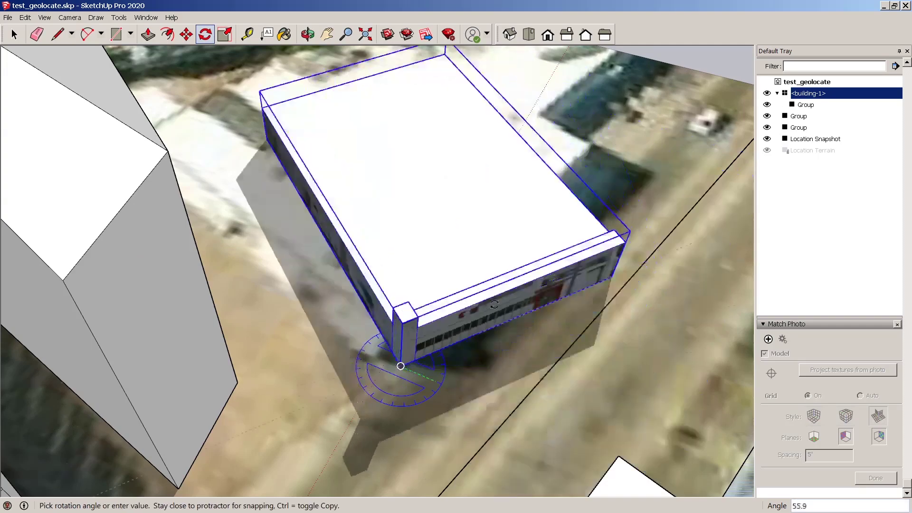
{"action": "left_click", "coordinate": [418, 285]}
- Scale the building uniformly from a corner (about 1.35) to fill the rooftop footprint
{"action": "middle_click_drag", "start_coordinate": [418, 285], "coordinate": [336, 285]}
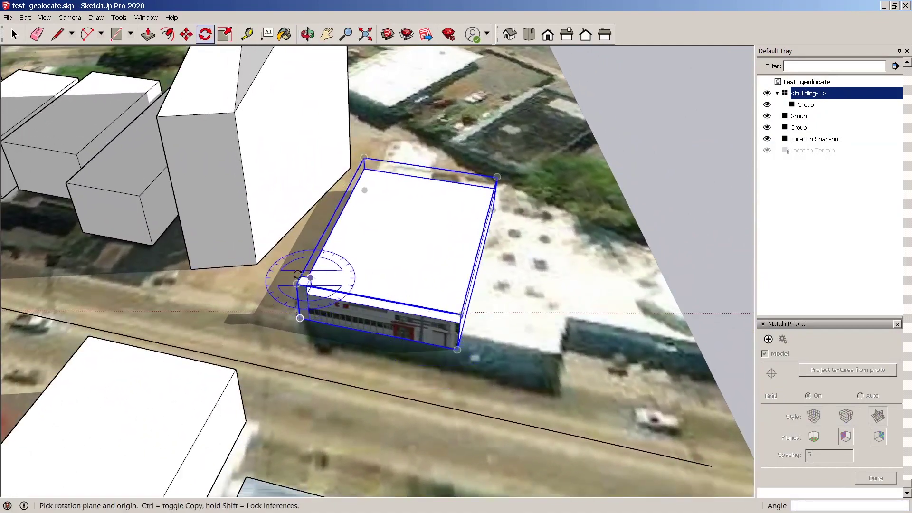
{"action": "scroll", "coordinate": [357, 254], "scroll_direction": "down", "scroll_amount": 3}
{"action": "middle_click_drag", "start_coordinate": [356, 255], "coordinate": [335, 308], "text": "shift"}
{"action": "scroll", "coordinate": [313, 323], "scroll_direction": "up", "scroll_amount": 2}
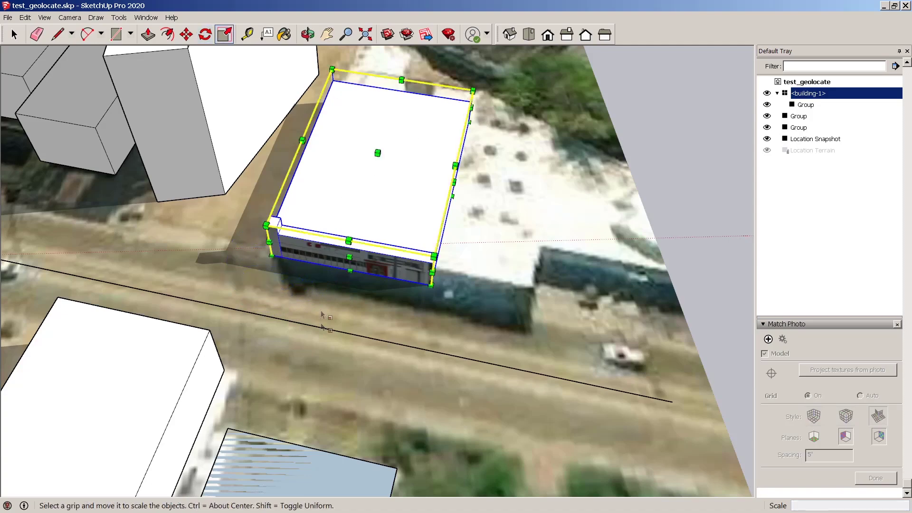
{"action": "scroll", "coordinate": [322, 314], "scroll_direction": "down", "scroll_amount": 2}
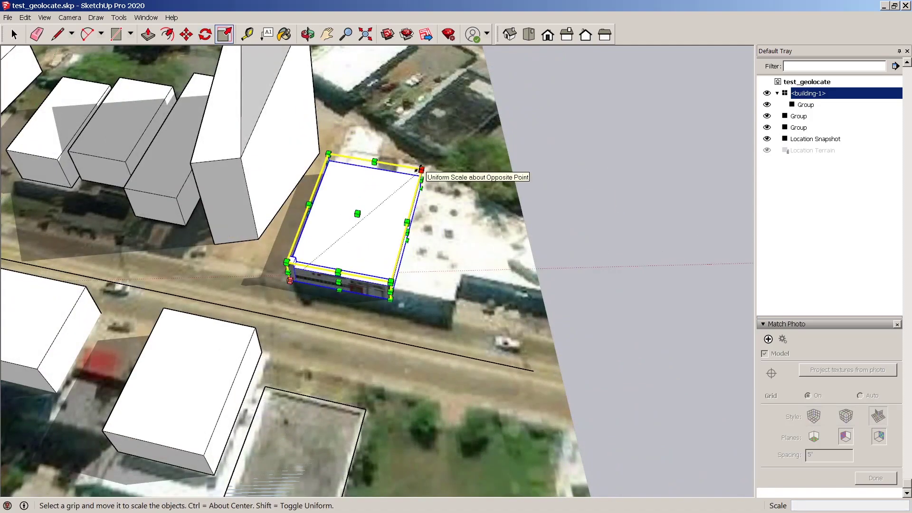
{"action": "left_click_drag", "start_coordinate": [421, 169], "coordinate": [471, 150]}
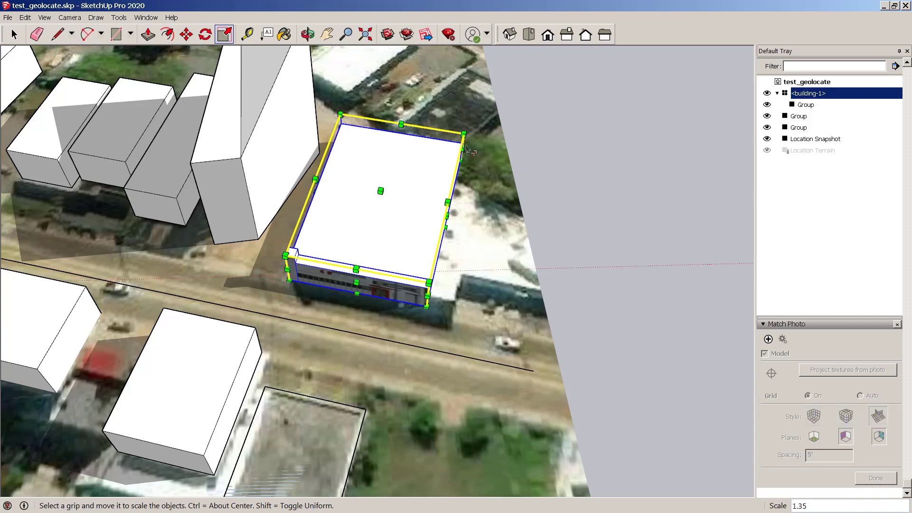
{"action": "left_click", "coordinate": [470, 134]}
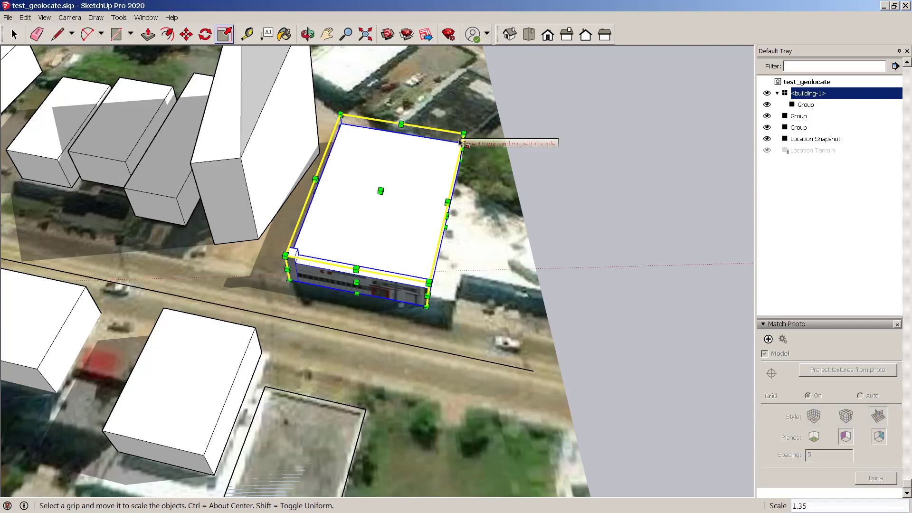
{"action": "left_click_drag", "start_coordinate": [463, 134], "coordinate": [485, 115]}
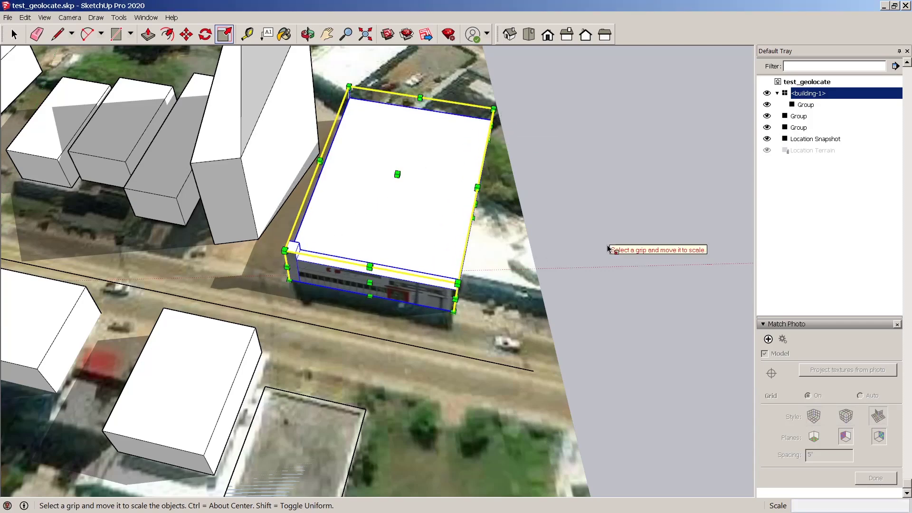
- Orbit to a street-level view along the street and select the ground photo group
{"action": "middle_click_drag", "start_coordinate": [253, 297], "coordinate": [363, 247]}
{"action": "middle_click_drag", "start_coordinate": [441, 168], "coordinate": [132, 107]}
{"action": "left_click", "coordinate": [161, 314]}
- Hide the ground photo group and start a Push/Pull on the floor rectangle
{"action": "key", "text": "h"}
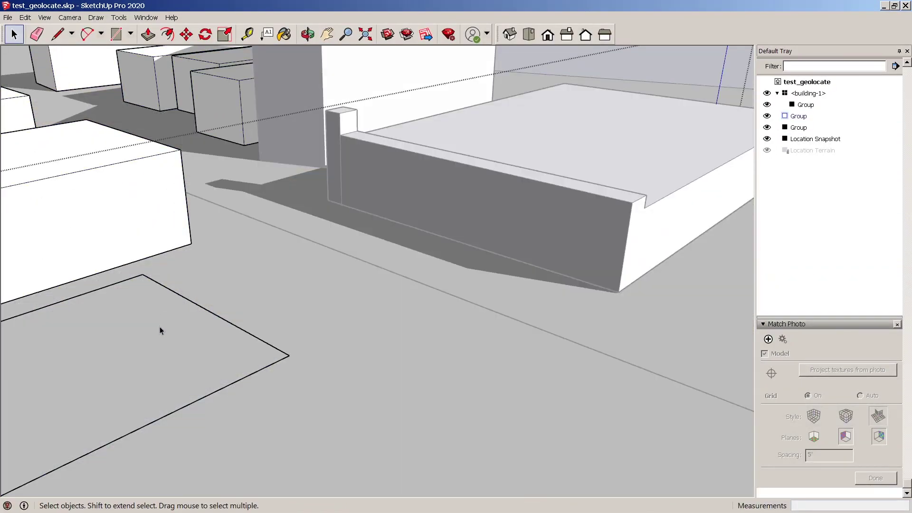
{"action": "key", "text": "p"}
{"action": "left_click", "coordinate": [161, 328]}
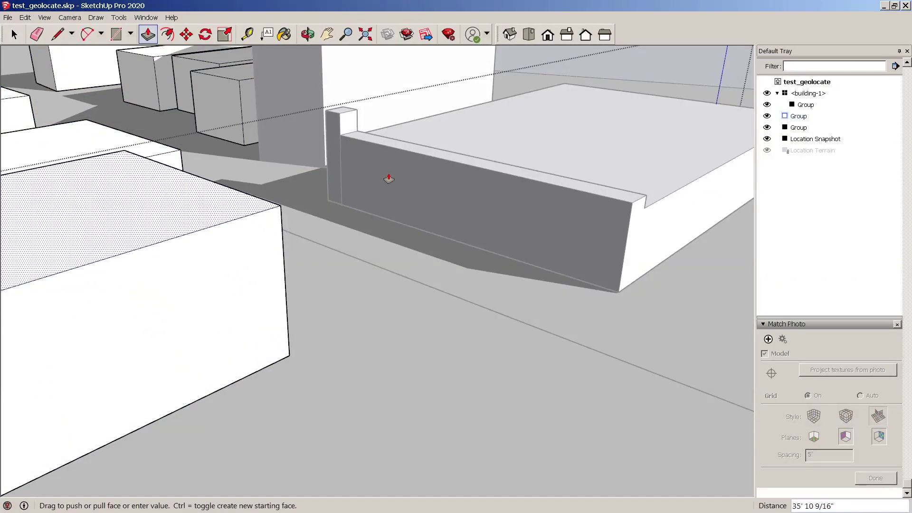
- Cancel the stray extrusion, undo the hide, and orbit to frame the building's photo facade
{"action": "key", "text": "Escape"}
{"action": "key", "text": "ctrl+z"}
{"action": "key", "text": "ctrl+z"}
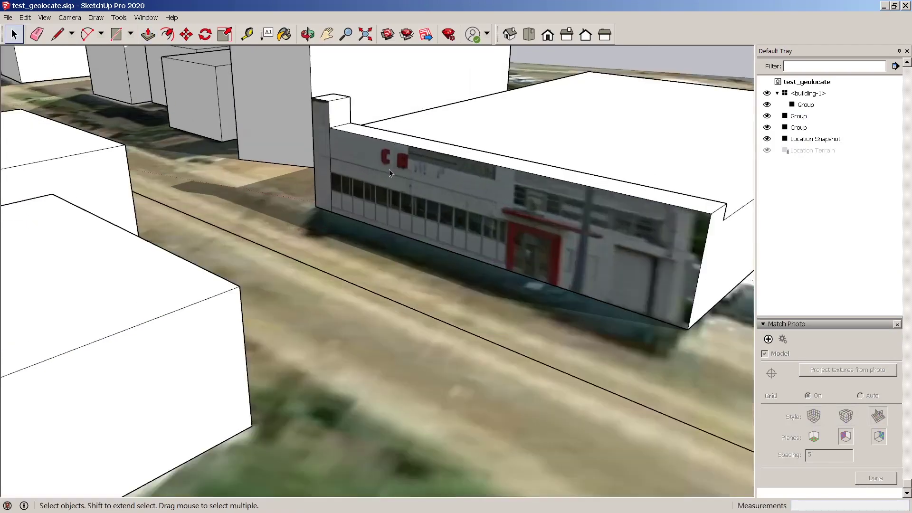
{"action": "middle_click_drag", "start_coordinate": [389, 169], "coordinate": [340, 186]}
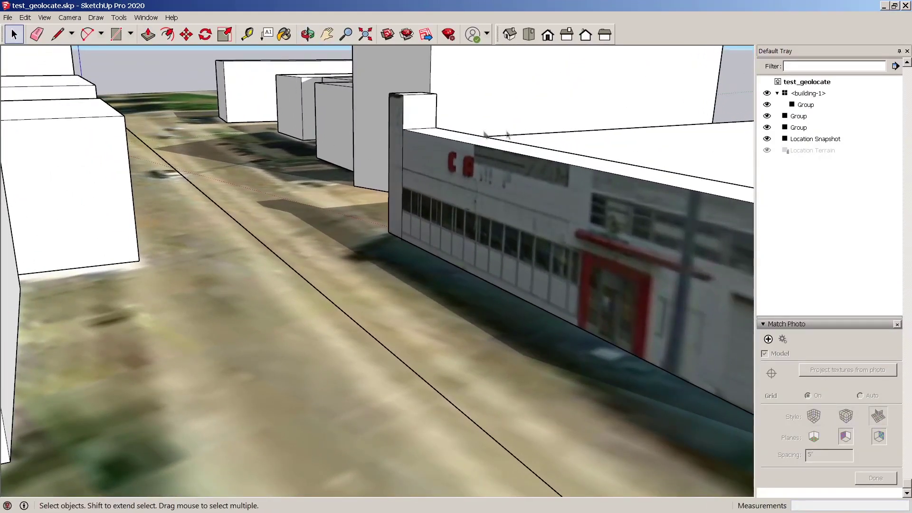
{"action": "middle_click_drag", "start_coordinate": [323, 311], "coordinate": [356, 298]}
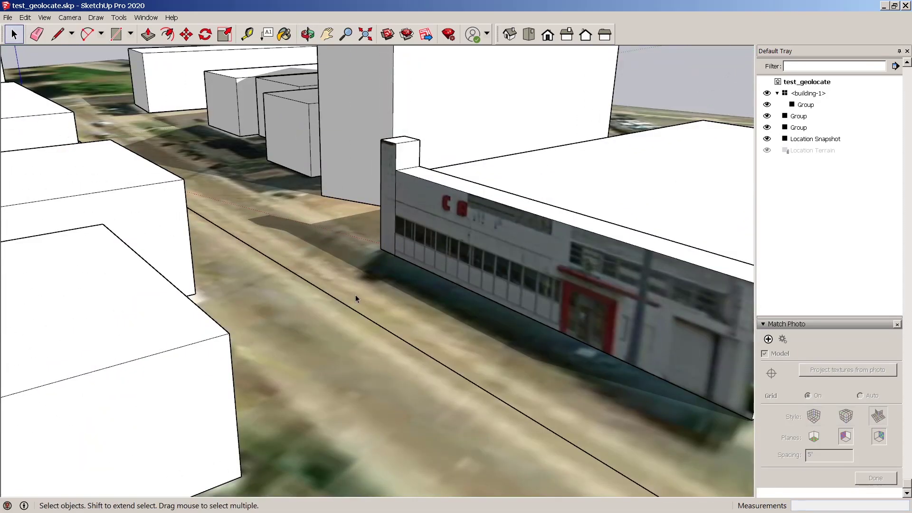